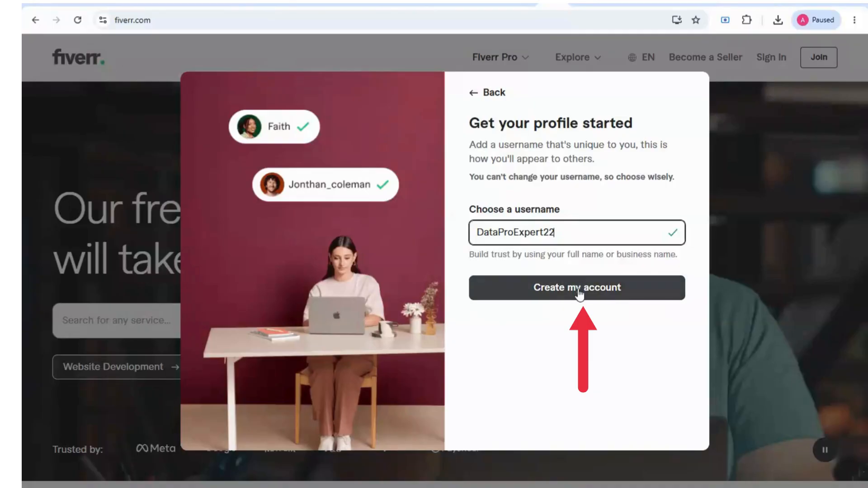
# Step: Create the account with the entered username and choose "I'm a freelancer" as the reason for joining
pyautogui.click(581, 294)
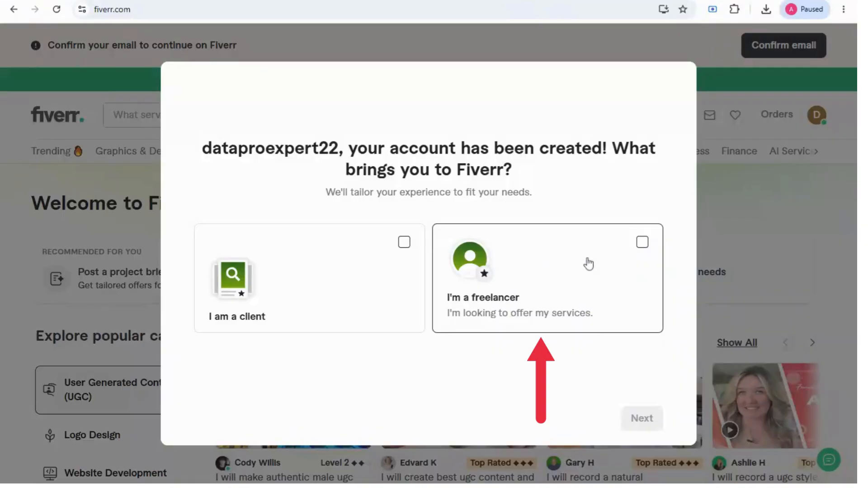
pyautogui.click(643, 243)
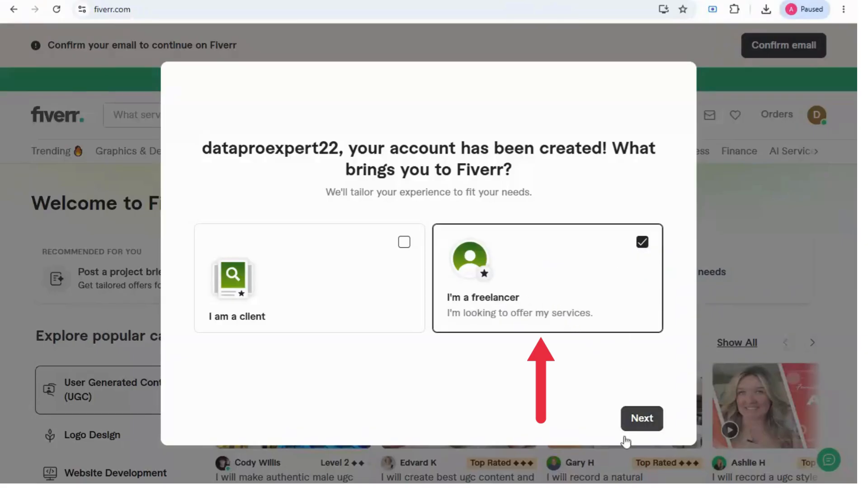
pyautogui.click(647, 423)
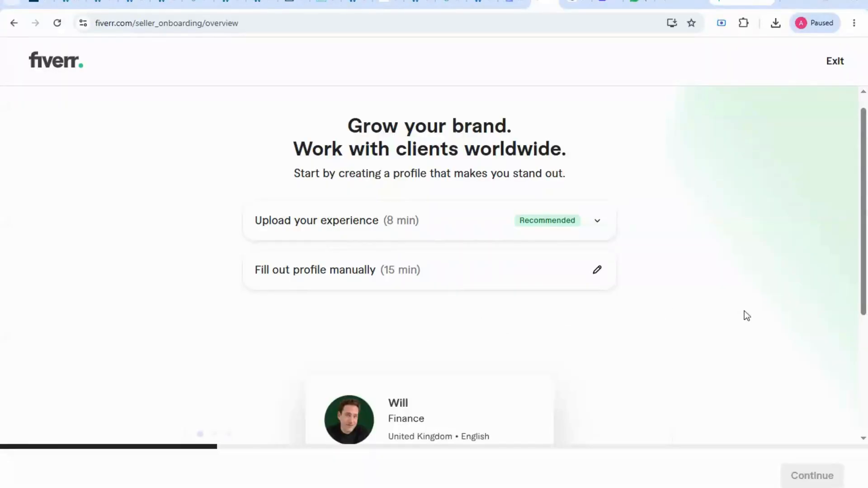
# Step: Check the option for uploading experience, choose to fill out the profile manually instead, and look through the profile form's sections
pyautogui.click(598, 224)
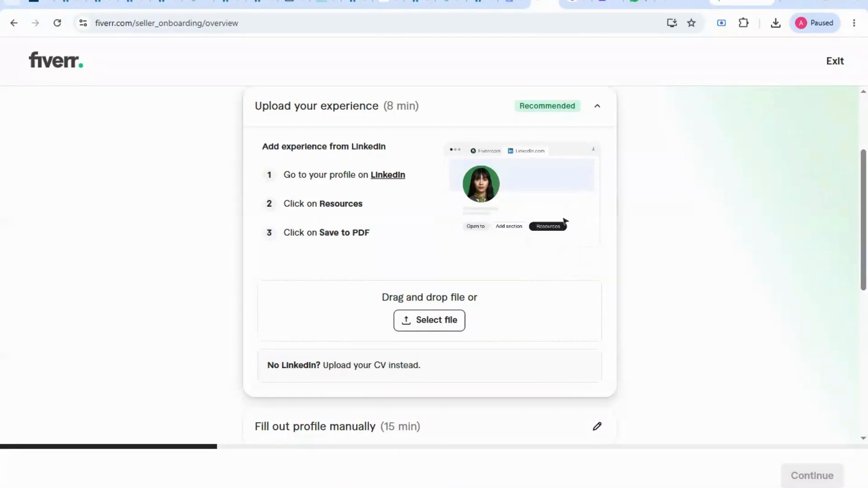
pyautogui.click(594, 116)
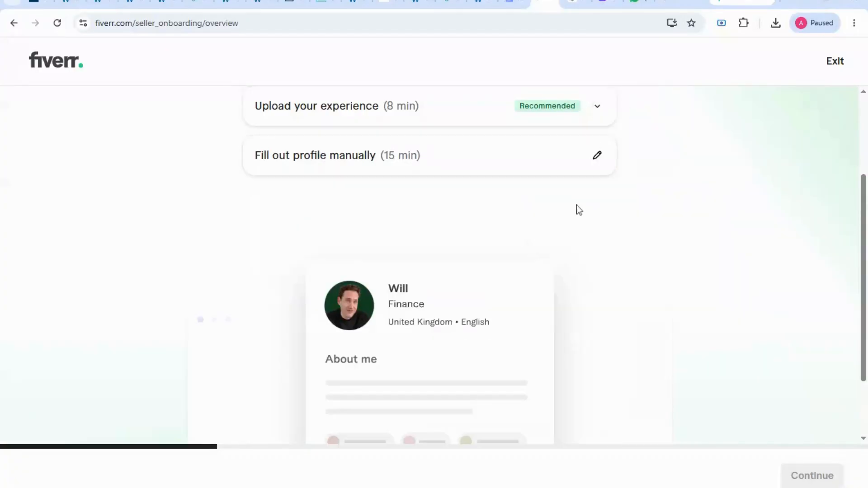
pyautogui.click(596, 155)
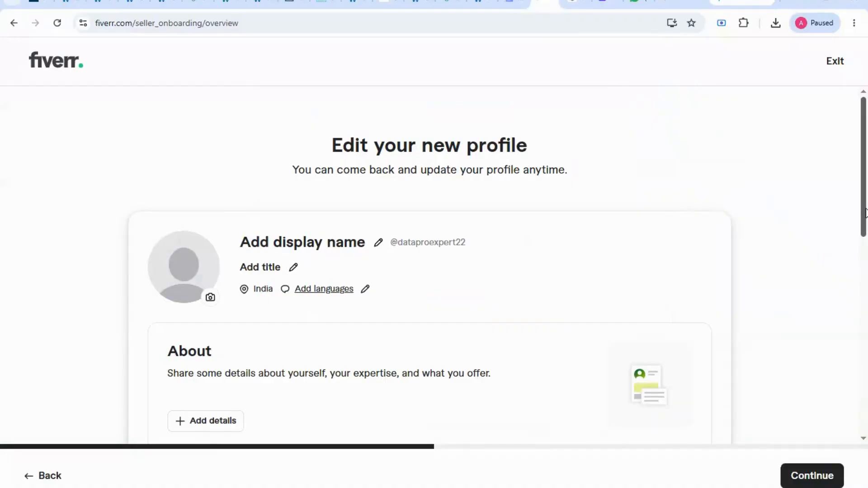
pyautogui.scroll(-5, 864, 213)
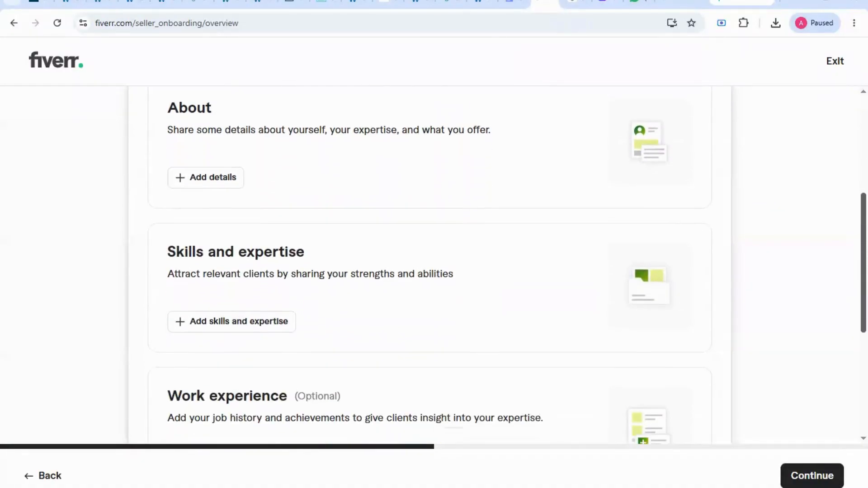
pyautogui.scroll(-4, 866, 387)
pyautogui.moveTo(866, 387); pyautogui.dragTo(862, 278)
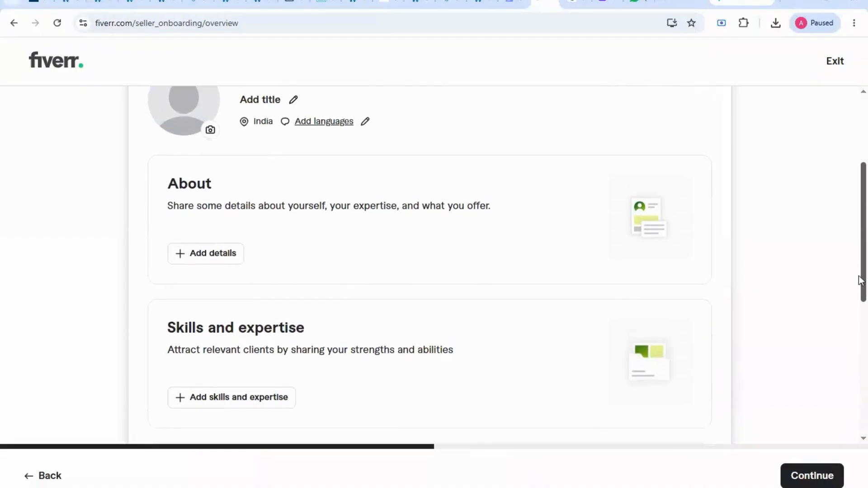
pyautogui.moveTo(859, 277); pyautogui.dragTo(862, 199)
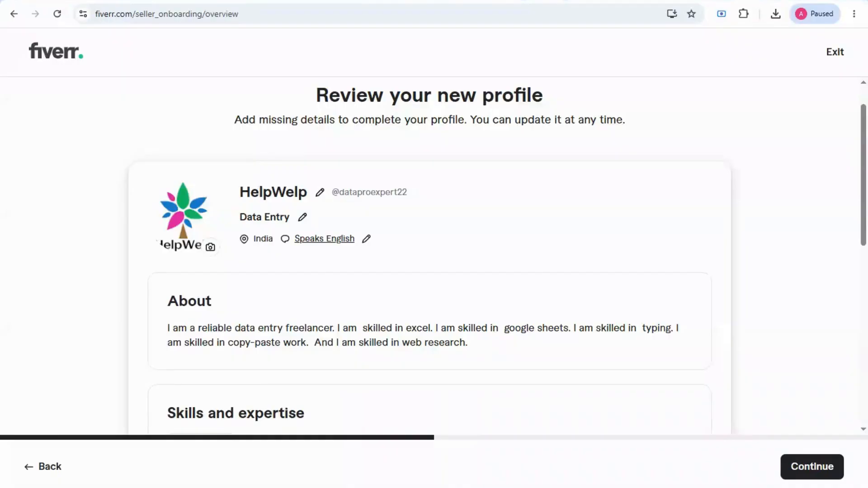
# Step: Accept the reviewed profile and answer the team question with "No, I work independently"
pyautogui.click(814, 471)
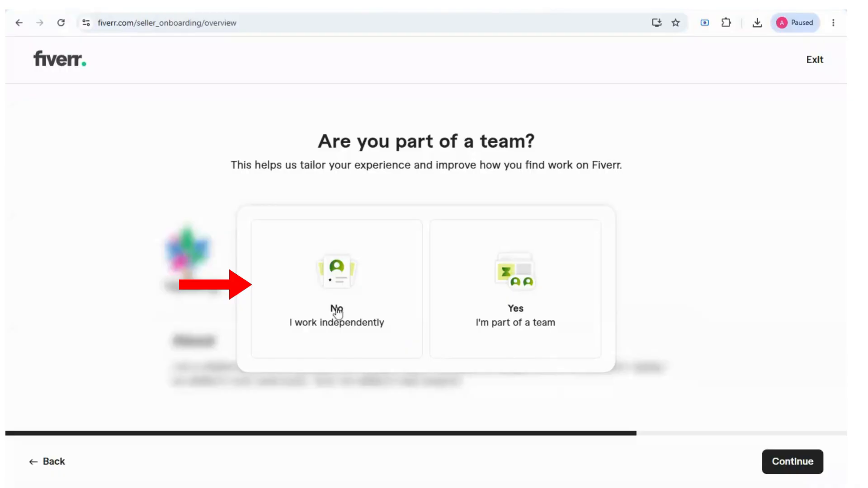
pyautogui.click(337, 312)
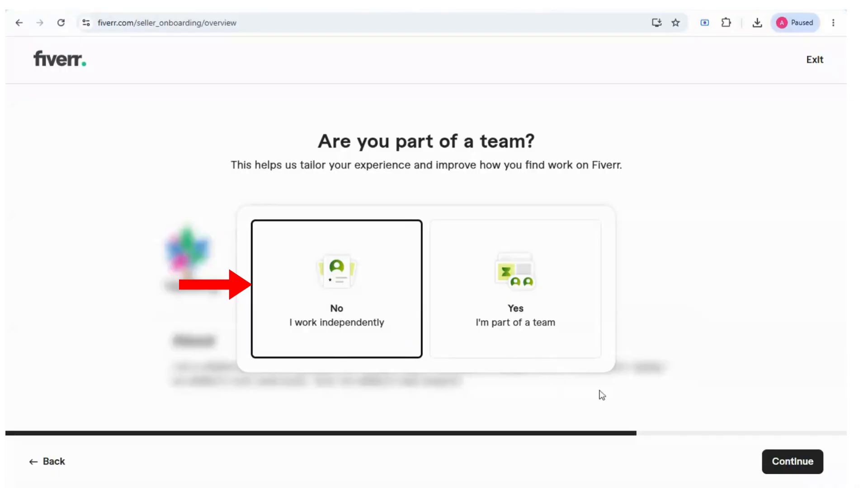
pyautogui.click(782, 464)
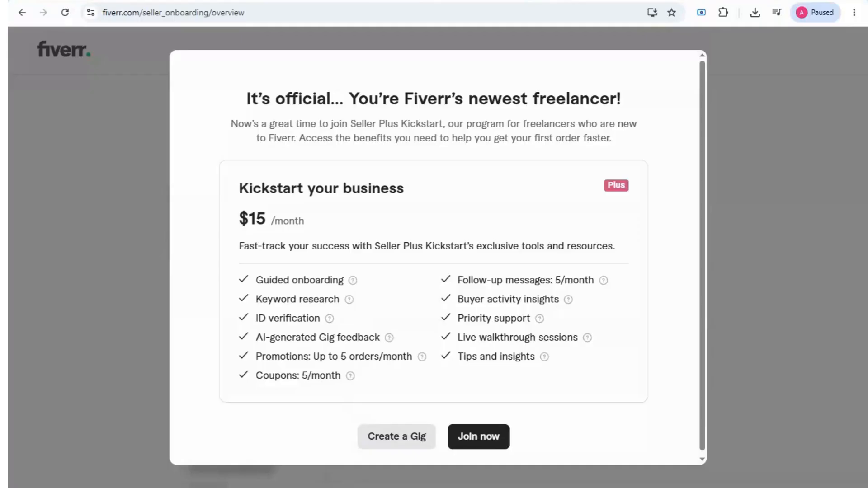
# Step: Skip the Seller Plus Kickstart offer and start creating the first Gig from the seller dashboard
pyautogui.click(396, 437)
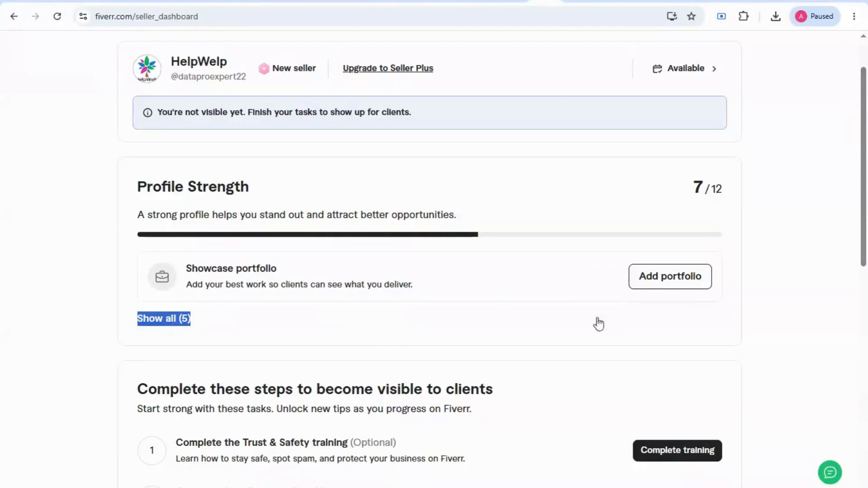
pyautogui.scroll(-2, 858, 235)
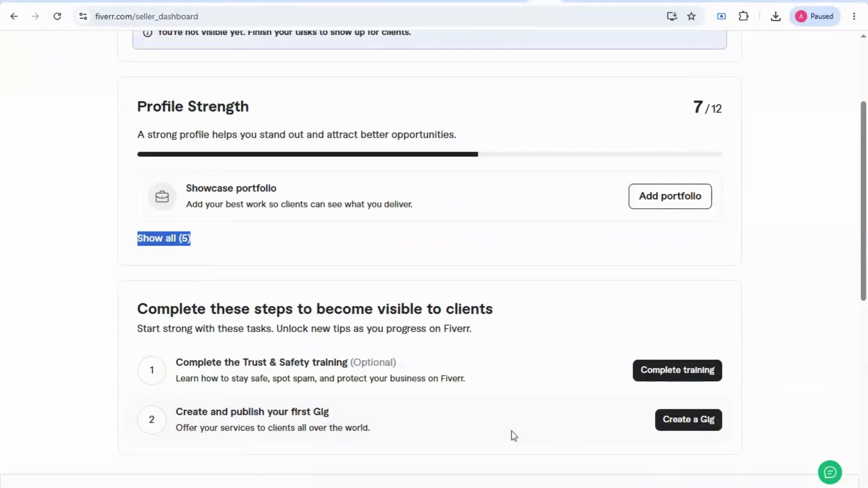
pyautogui.click(697, 427)
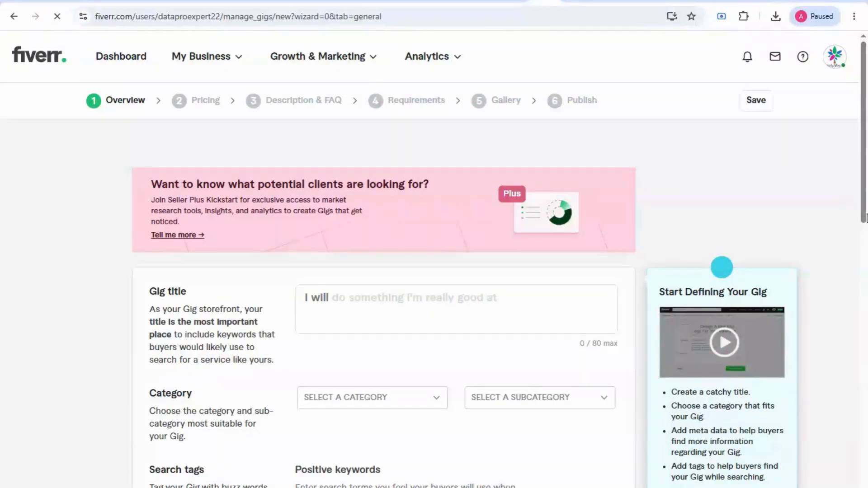
# Step: Enter the Gig title "I will do accurate data entry and Google sheets, and Excel work."
pyautogui.moveTo(865, 222); pyautogui.dragTo(865, 254)
pyautogui.click(292, 226)
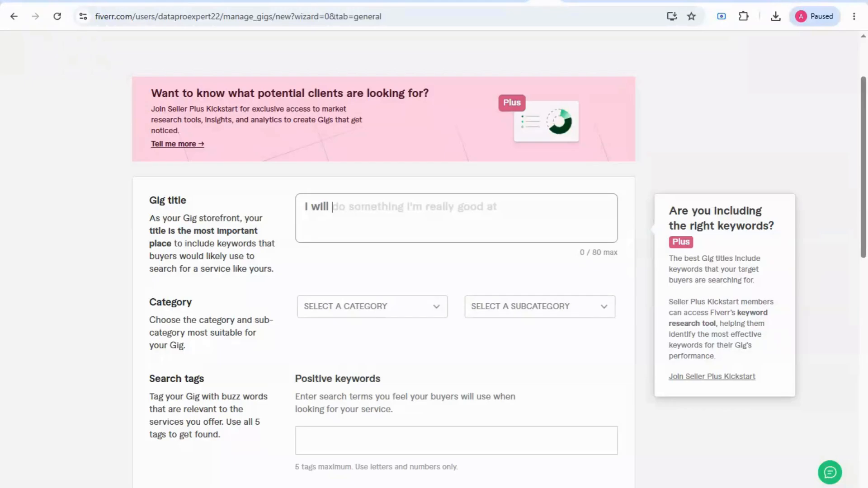
pyautogui.write('do')
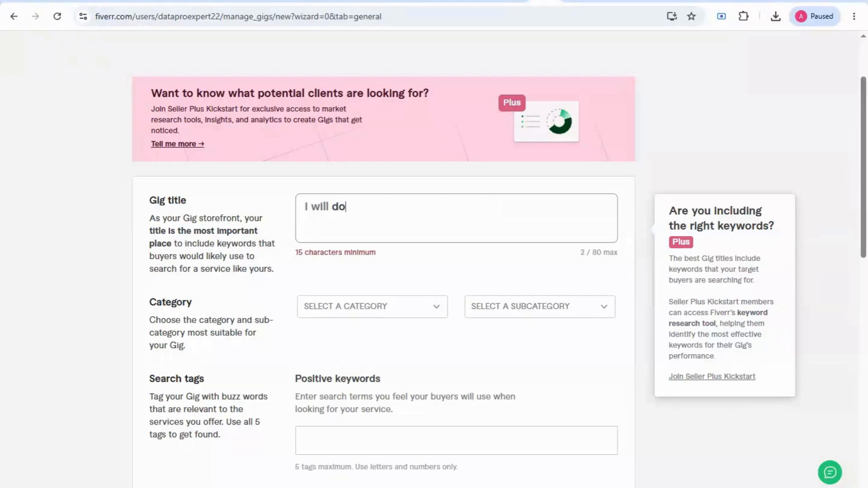
pyautogui.write(' accurate da')
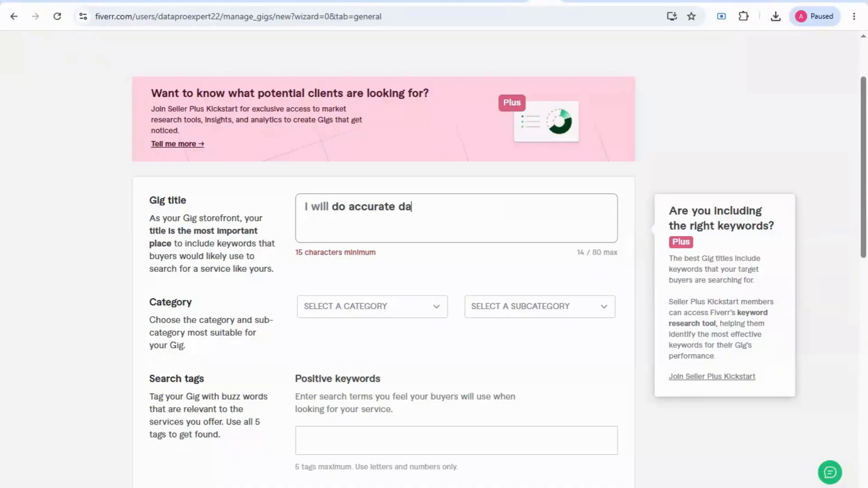
pyautogui.write('ta entr')
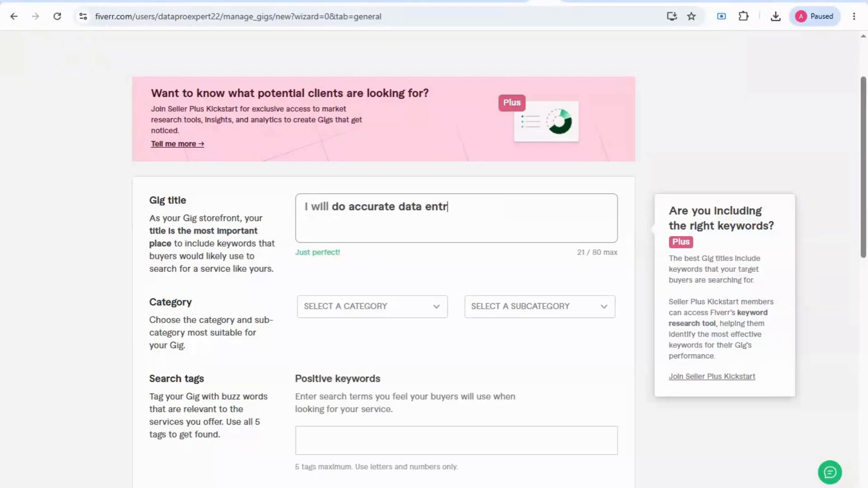
pyautogui.write('y and ')
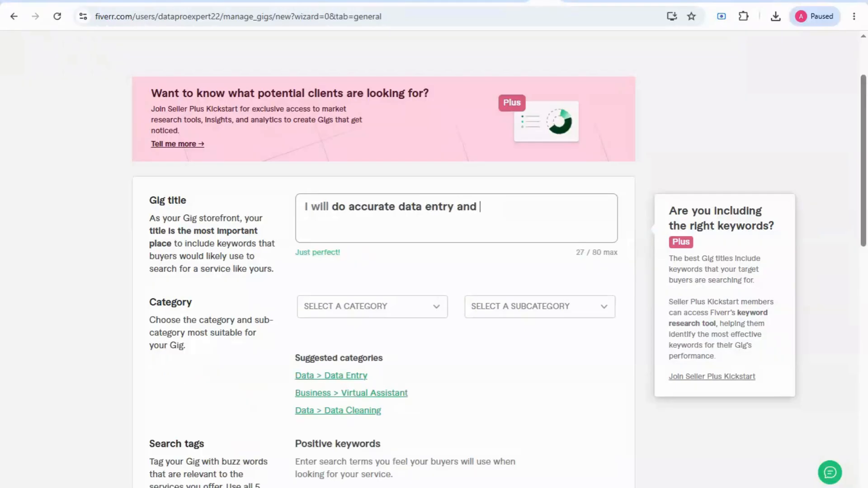
pyautogui.write('goo')
pyautogui.press('BackSpace')
pyautogui.press('BackSpace')
pyautogui.press('BackSpace')
pyautogui.write('Google s')
pyautogui.press('BackSpace')
pyautogui.write('s')
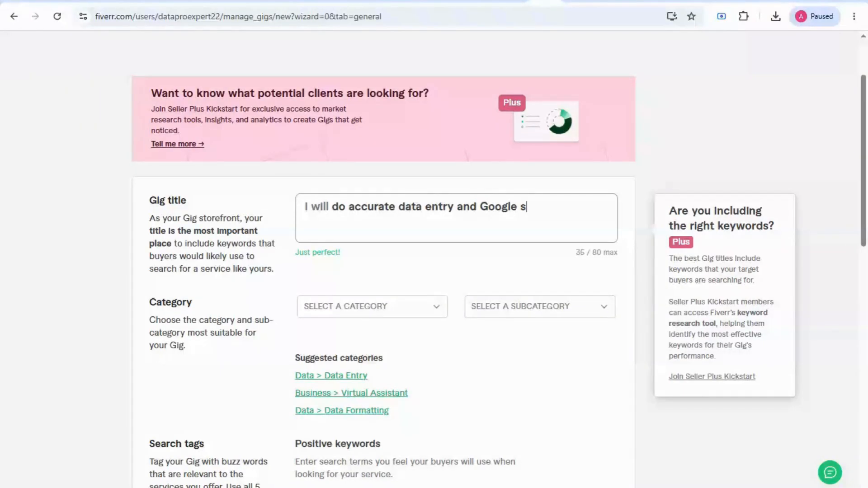
pyautogui.write('heets, and')
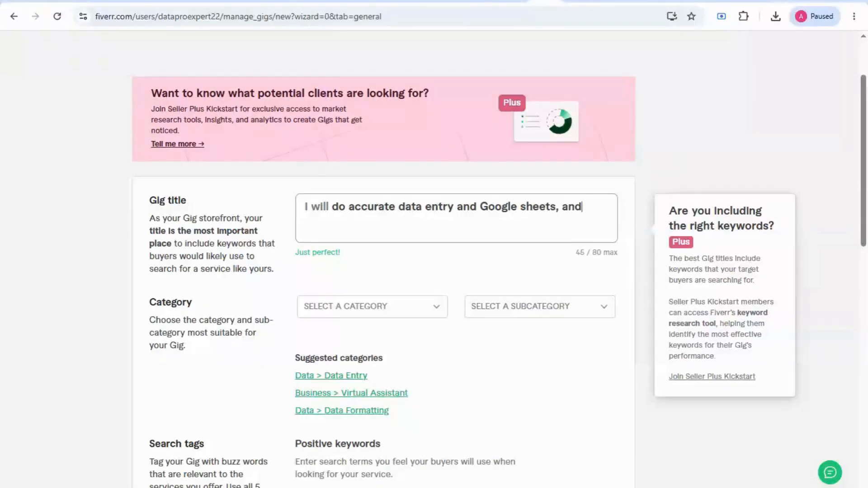
pyautogui.write(' Excel work.')
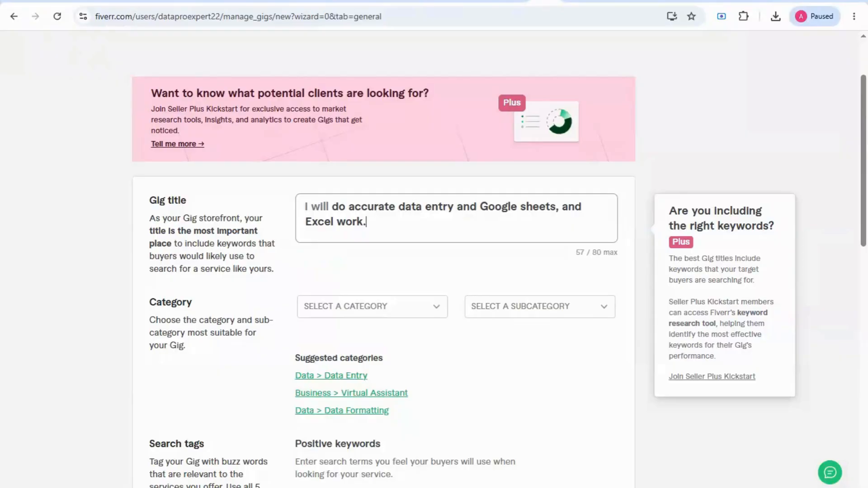
# Step: Set the Gig's category to Data and its subcategory to Data Entry
pyautogui.click(437, 316)
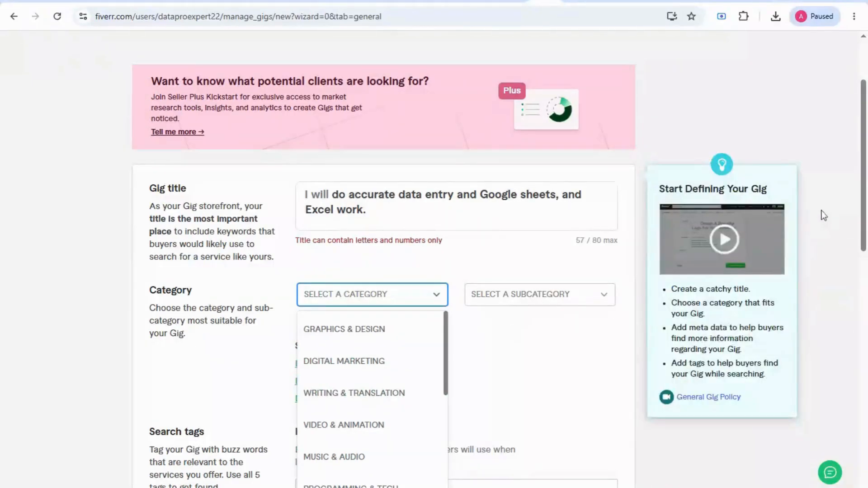
pyautogui.moveTo(863, 231); pyautogui.dragTo(863, 274)
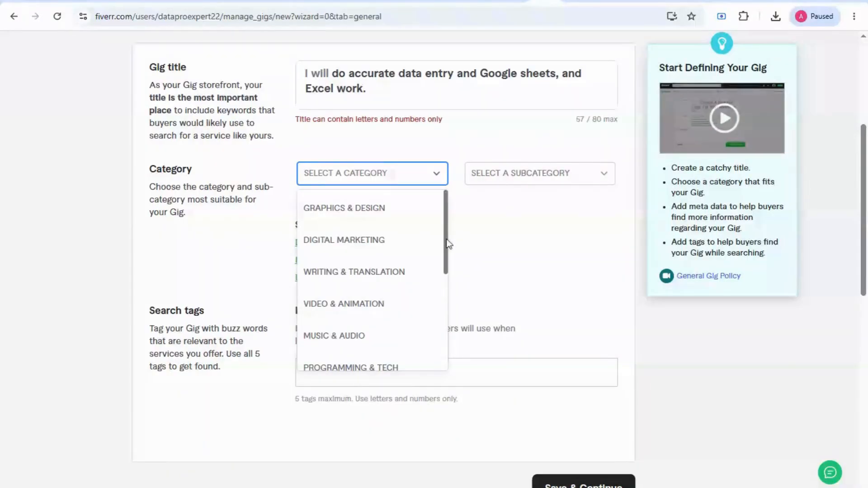
pyautogui.moveTo(447, 249); pyautogui.dragTo(445, 329)
pyautogui.click(323, 222)
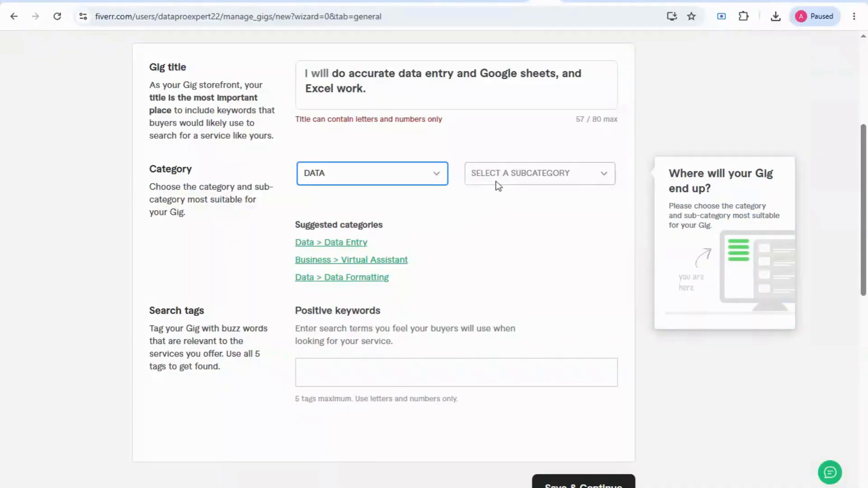
pyautogui.click(527, 174)
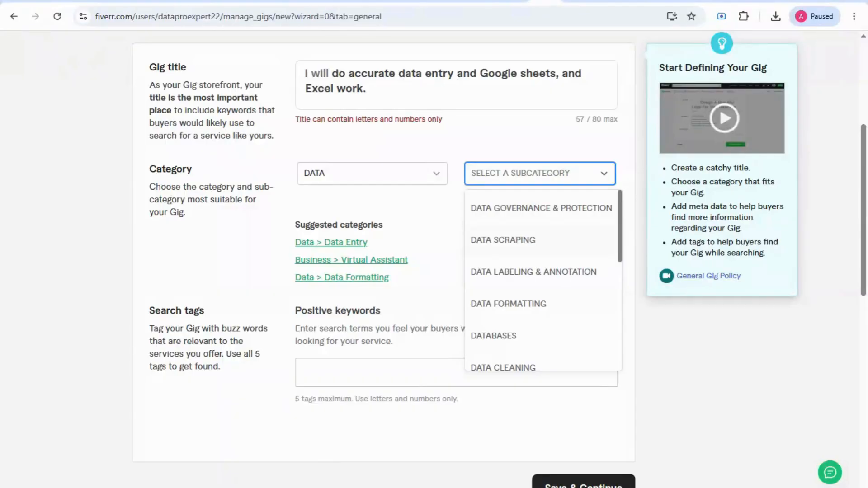
pyautogui.moveTo(624, 246); pyautogui.dragTo(623, 350)
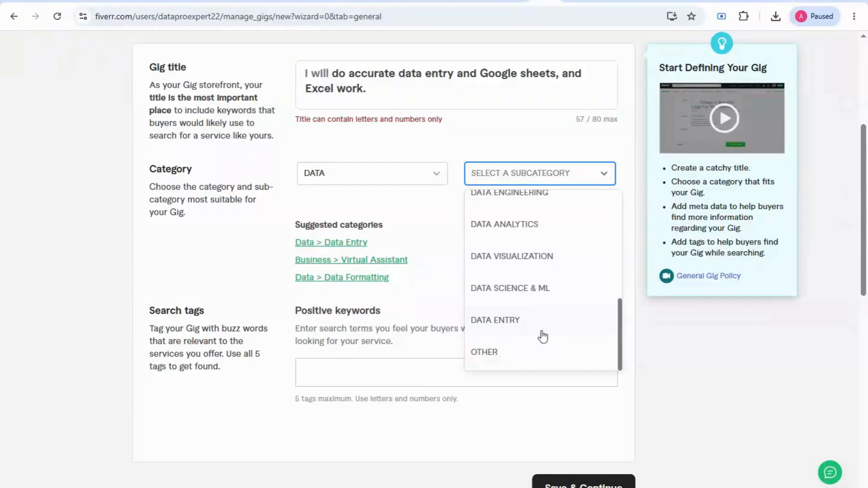
pyautogui.click(518, 324)
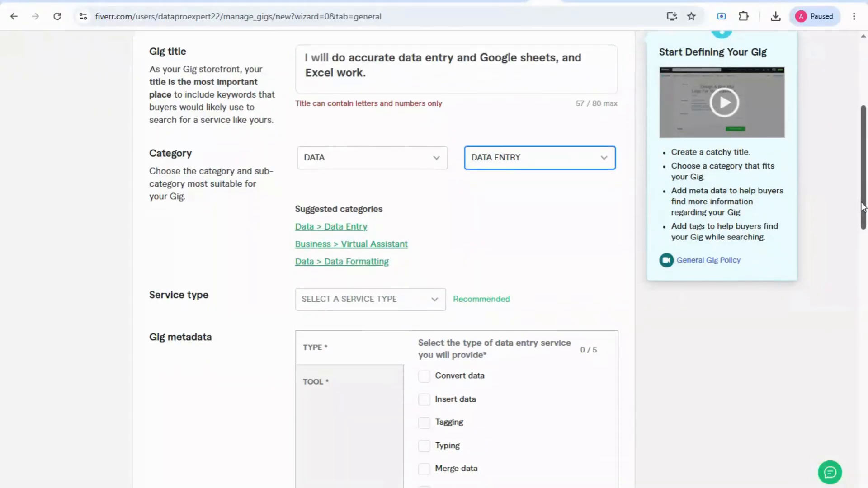
# Step: Try Web Research and Copy Paste as the Gig's service type
pyautogui.scroll(-4, 861, 213)
pyautogui.scroll(-1, 859, 246)
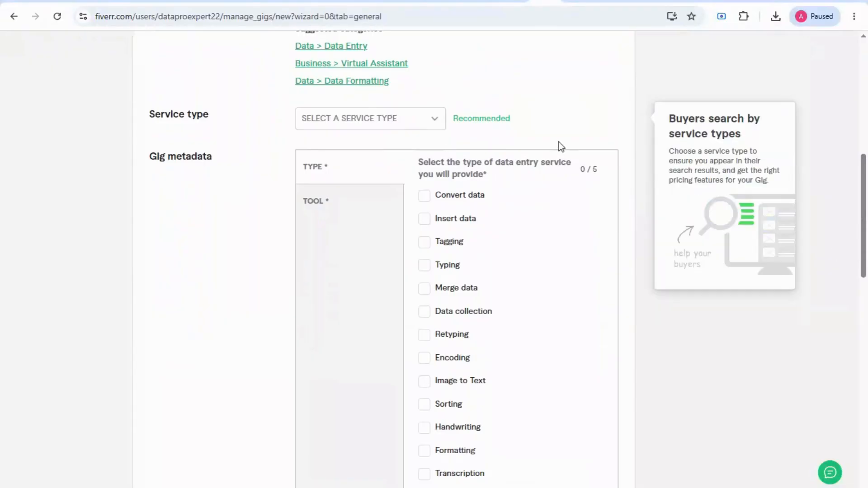
pyautogui.click(434, 123)
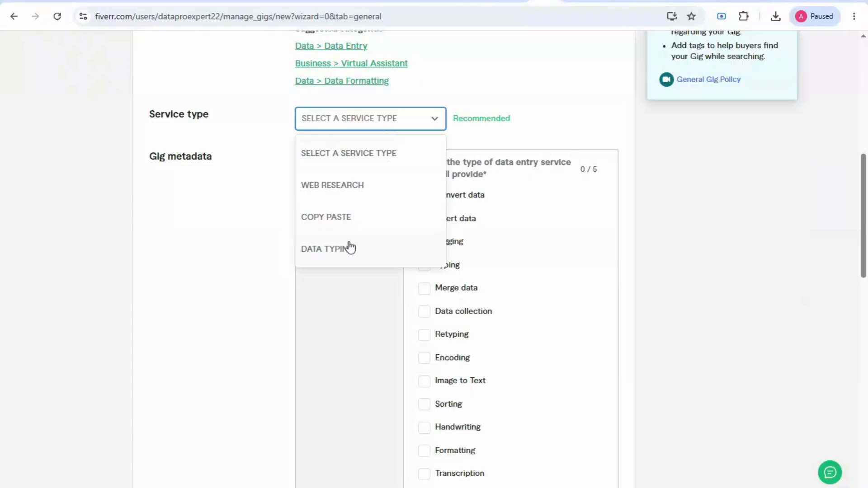
pyautogui.click(347, 190)
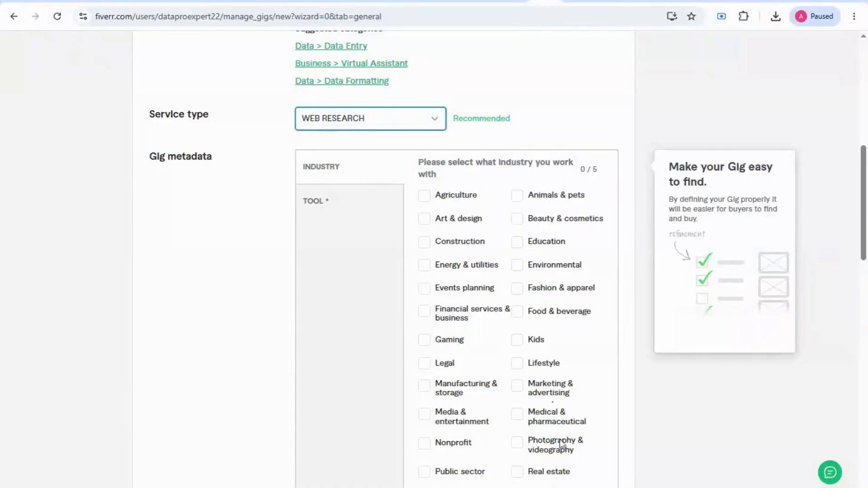
pyautogui.click(438, 120)
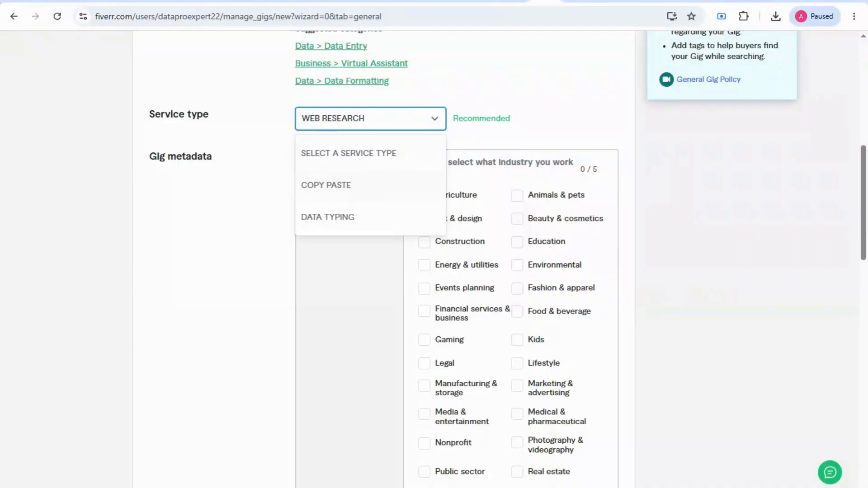
pyautogui.click(354, 185)
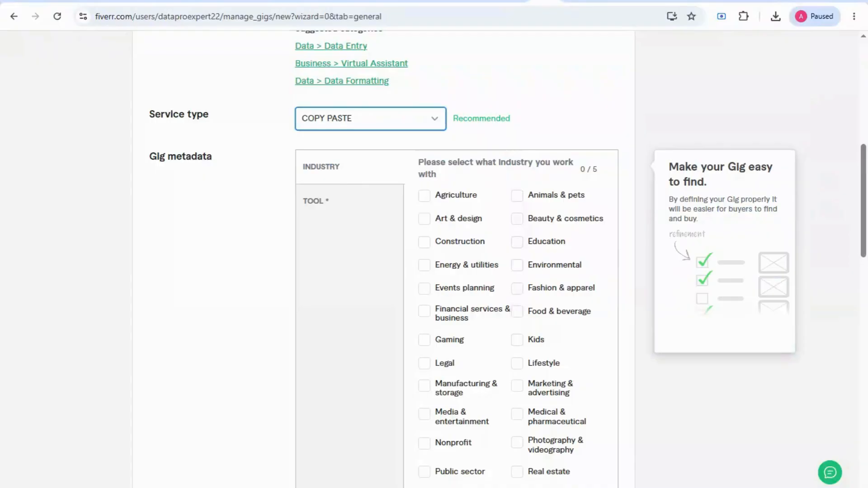
# Step: Set the Gig's service type to Data Typing
pyautogui.click(345, 124)
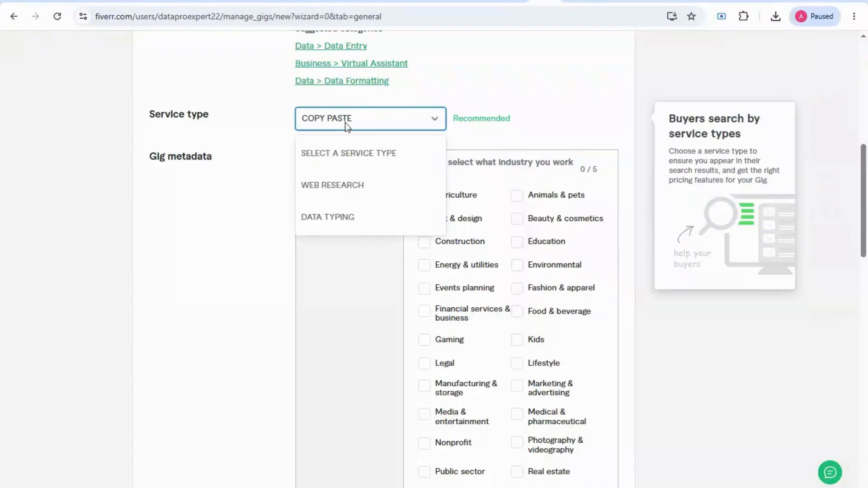
pyautogui.click(338, 217)
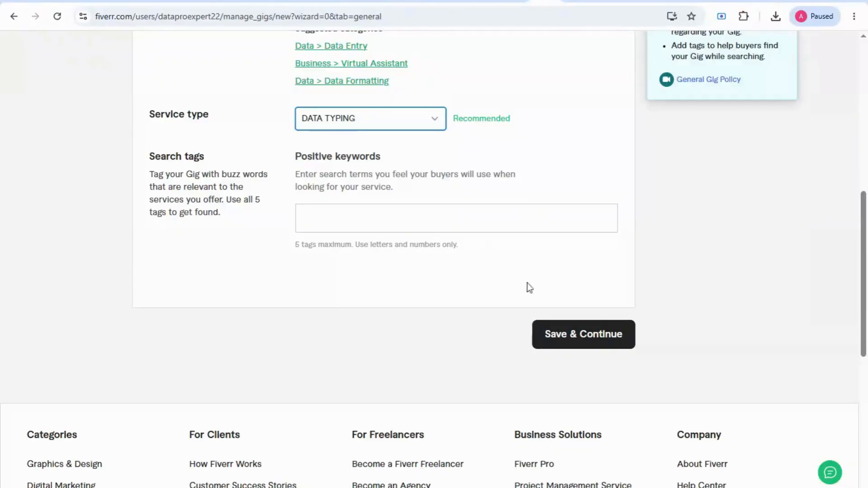
# Step: Add the search tag "Data entry" to the Gig and save the overview to continue to pricing
pyautogui.click(568, 345)
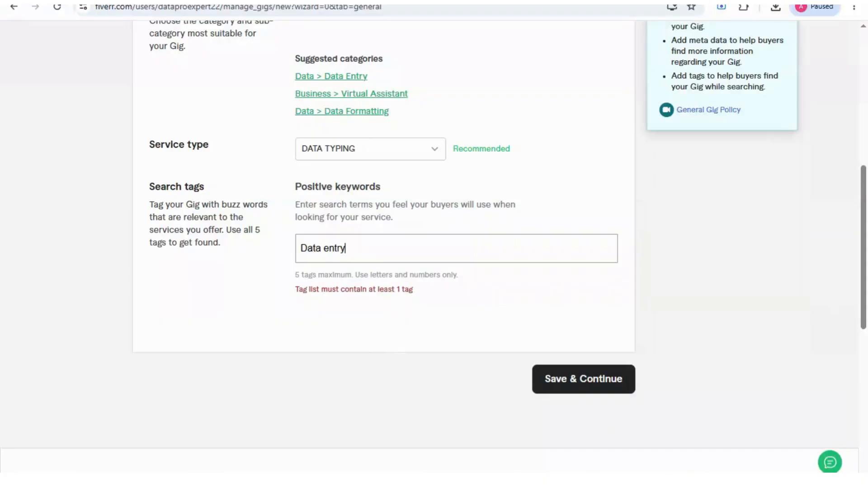
pyautogui.press('Return')
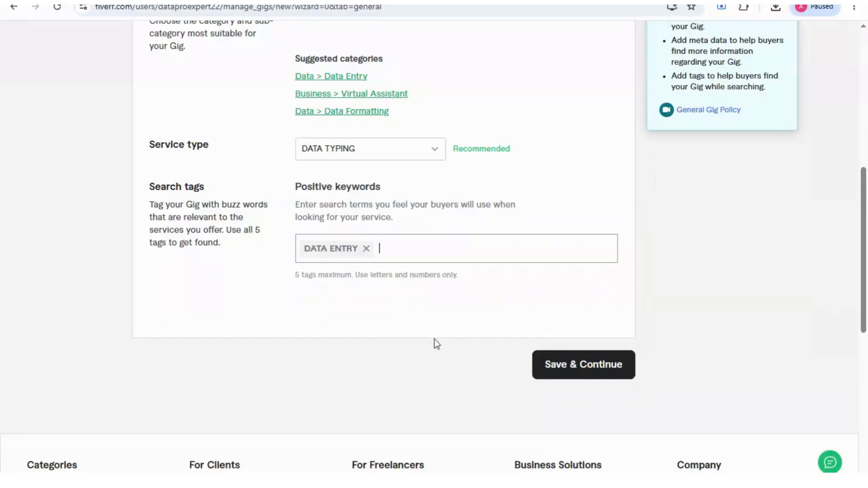
pyautogui.click(573, 368)
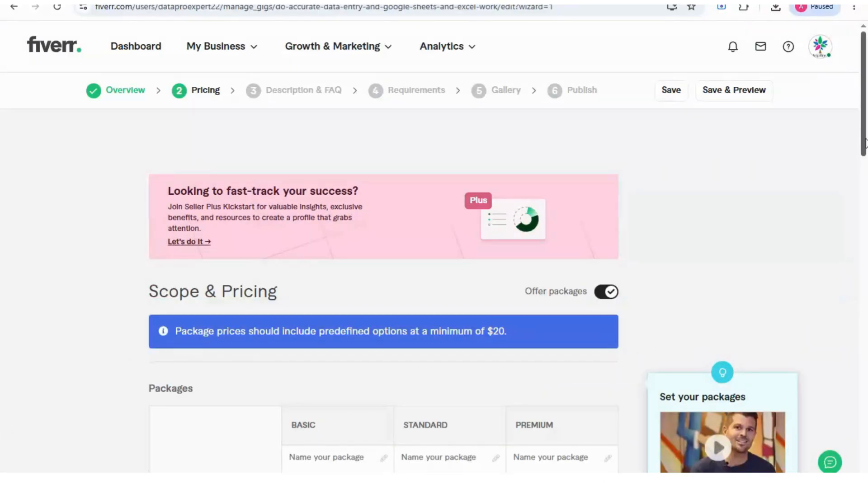
# Step: Name the Basic package "Small Data Entry Task" and set its delivery time to 1 day
pyautogui.scroll(-3, 739, 264)
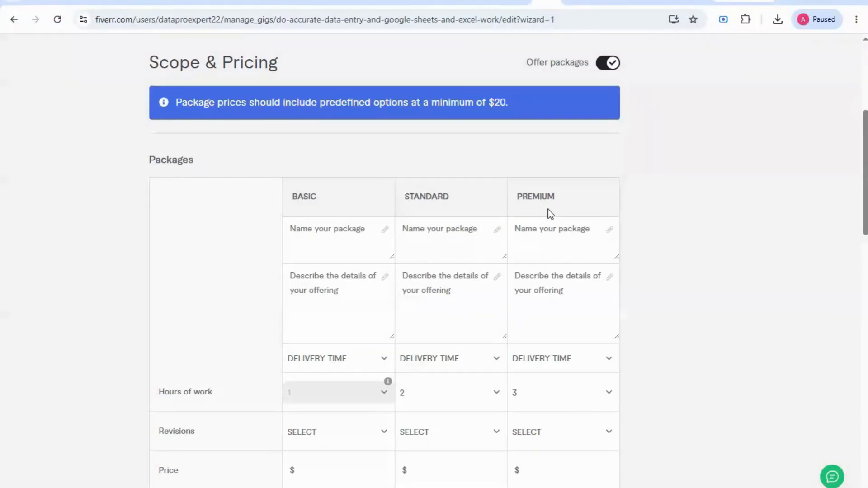
pyautogui.scroll(-2, 865, 178)
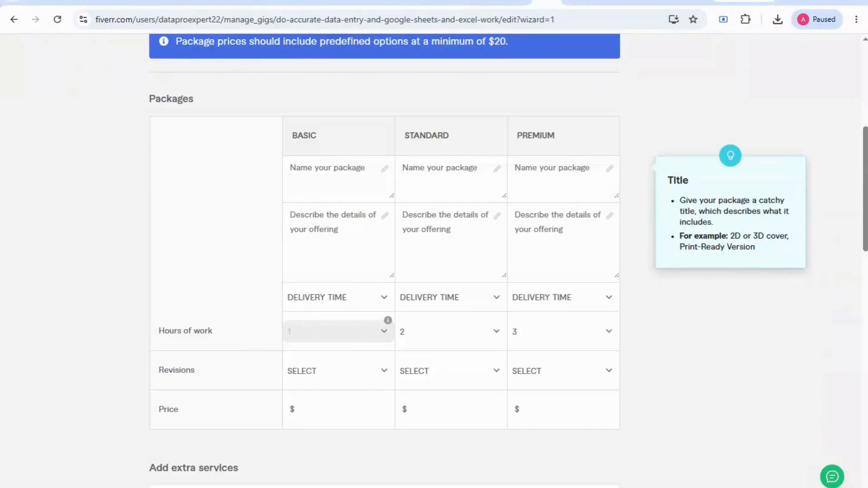
pyautogui.click(325, 170)
pyautogui.write('Sma')
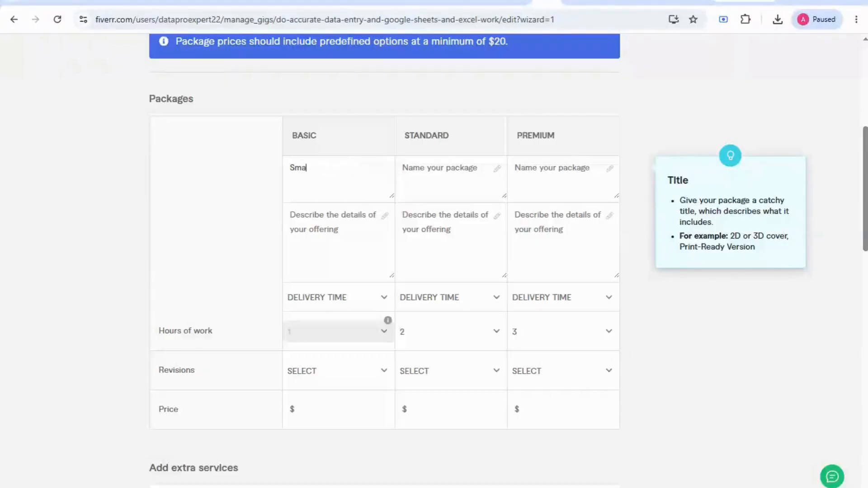
pyautogui.write('ll Data Entry Task')
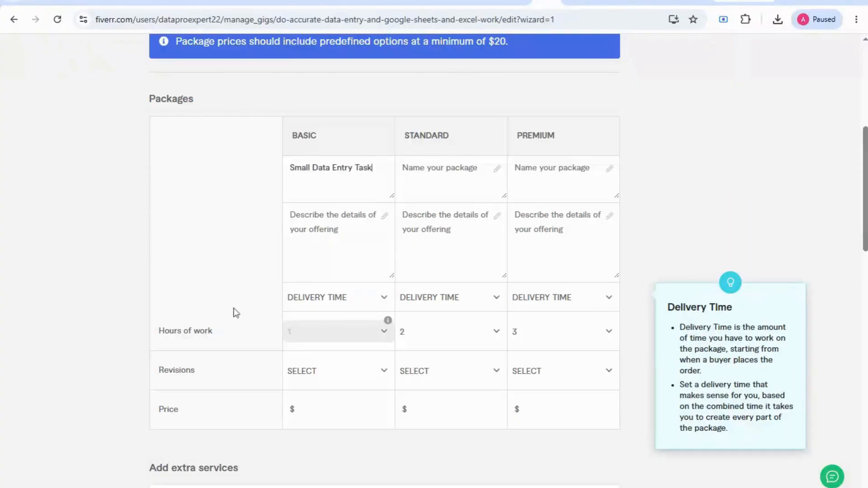
pyautogui.click(380, 302)
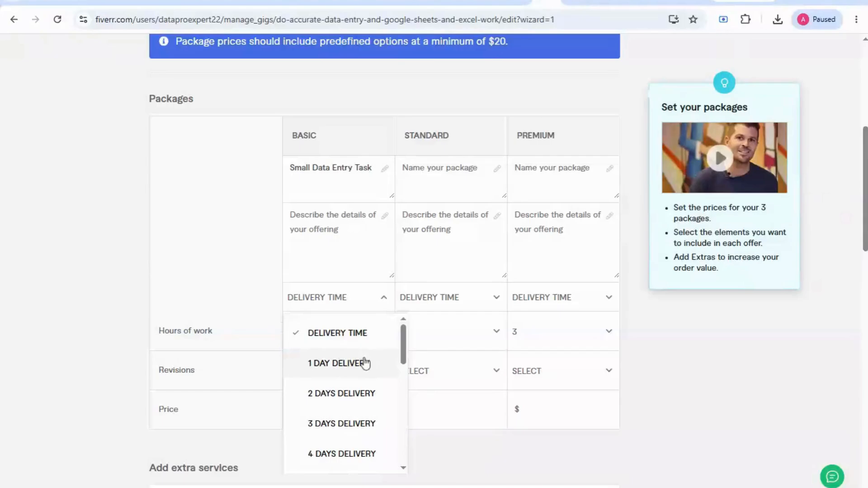
pyautogui.click(366, 363)
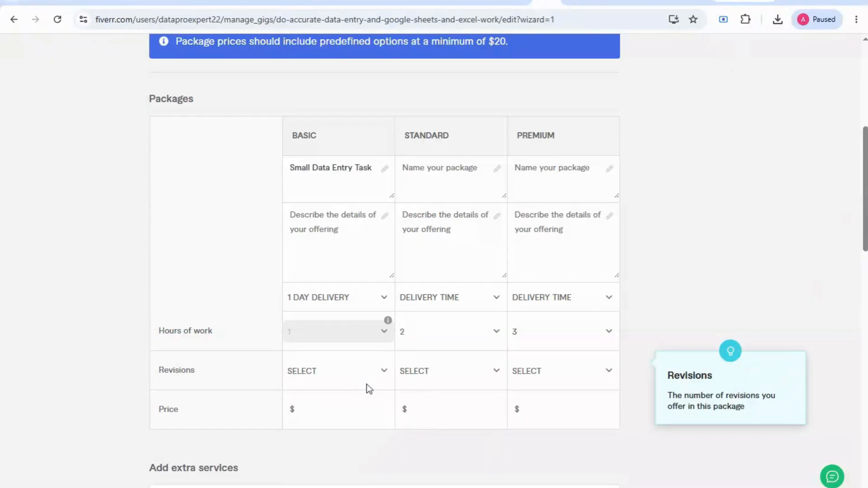
# Step: Set the Basic package's price to $20
pyautogui.click(343, 409)
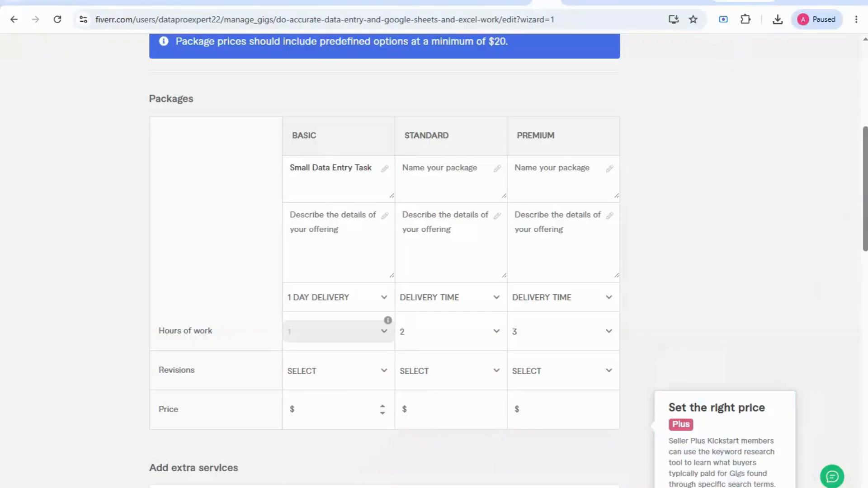
pyautogui.write('20')
pyautogui.click(381, 407)
pyautogui.click(381, 407)
pyautogui.click(381, 415)
pyautogui.click(381, 415)
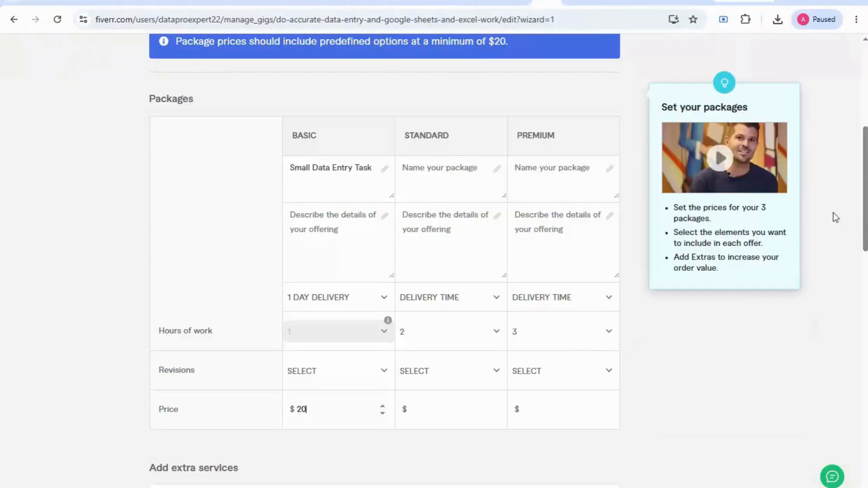
# Step: Charge $5 per additional hour of work for the Basic, Standard and Premium packages and save the pricing
pyautogui.moveTo(864, 229); pyautogui.dragTo(864, 298)
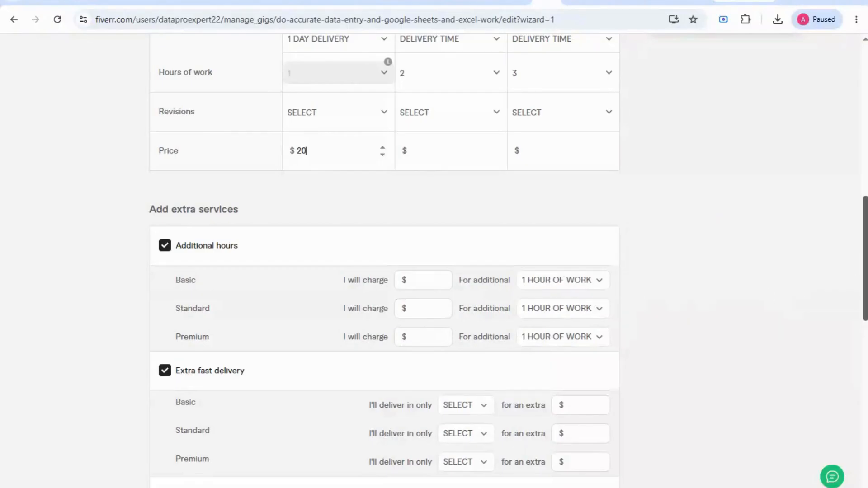
pyautogui.moveTo(866, 269); pyautogui.dragTo(866, 296)
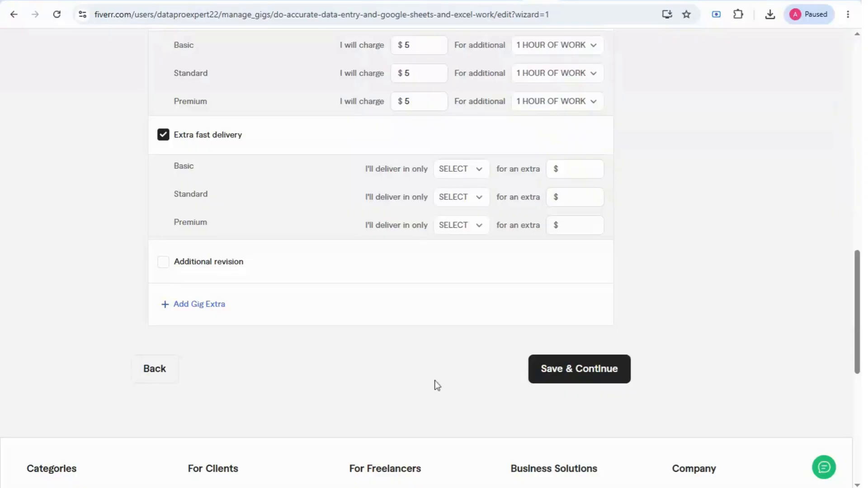
pyautogui.click(549, 379)
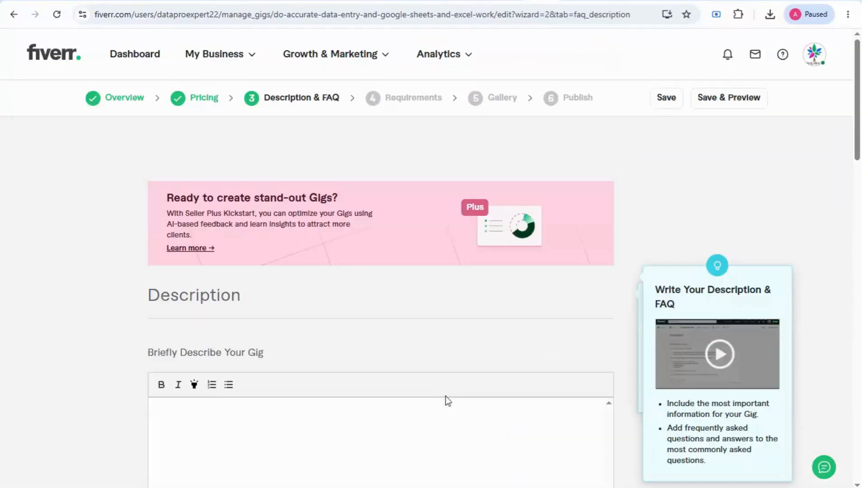
# Step: Begin the Gig description with the line "Are you looking for fast and accurate data entry services?"
pyautogui.moveTo(859, 132); pyautogui.dragTo(858, 185)
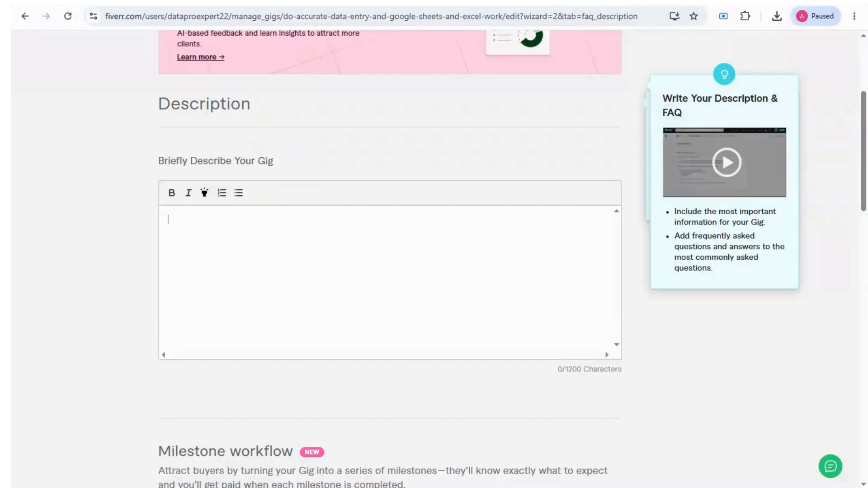
pyautogui.write('Are youlooki')
pyautogui.press('BackSpace')
pyautogui.press('BackSpace')
pyautogui.press('BackSpace')
pyautogui.press('BackSpace')
pyautogui.press('BackSpace')
pyautogui.write('looking for ')
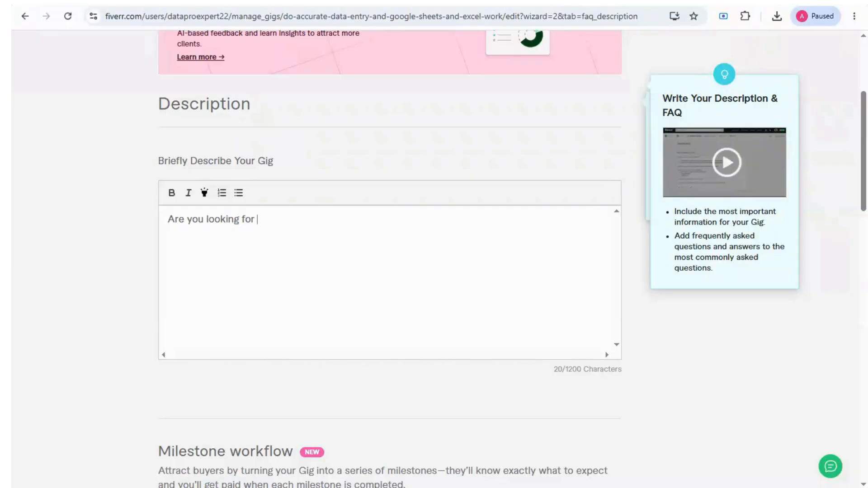
pyautogui.write('fast and accurate dat')
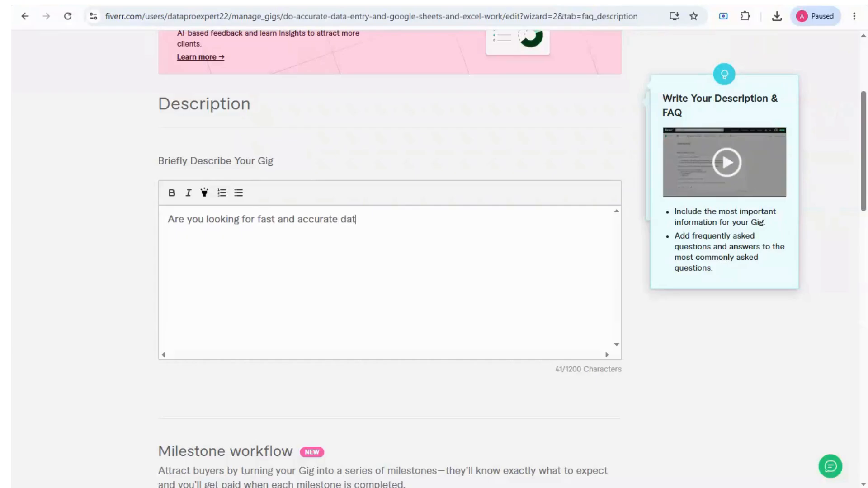
pyautogui.write('a entry services?')
pyautogui.press('Return')
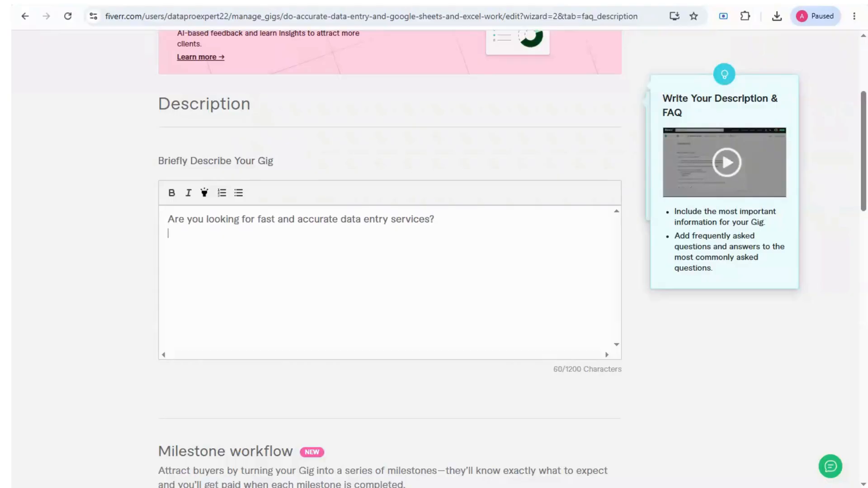
# Step: Add the description line "I can help with: excel, google sheets, copy-paste, typing, and web research."
pyautogui.write('I can help wit')
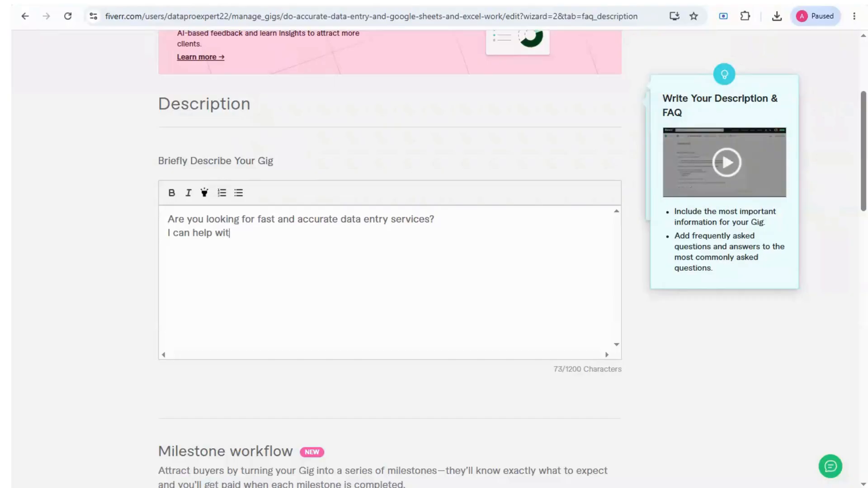
pyautogui.write('h: excel, goog')
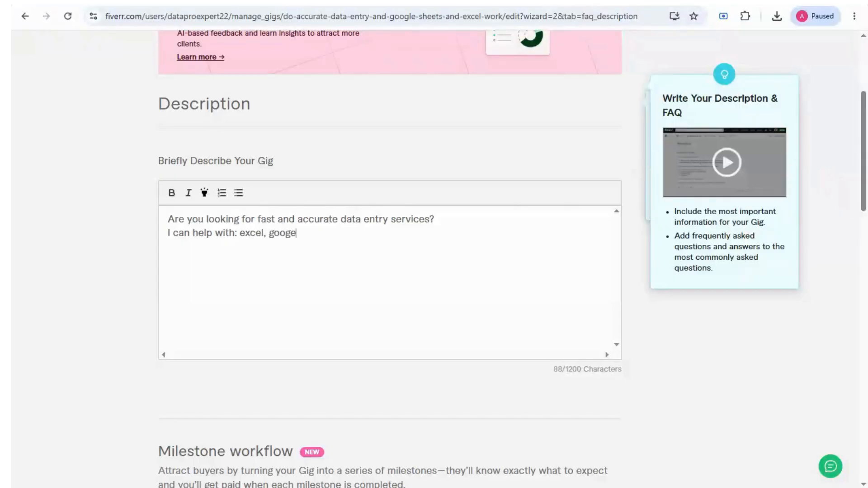
pyautogui.write('le she')
pyautogui.write('ets')
pyautogui.write(', c')
pyautogui.write('poy')
pyautogui.press('BackSpace')
pyautogui.press('BackSpace')
pyautogui.press('BackSpace')
pyautogui.write('opy-paste,')
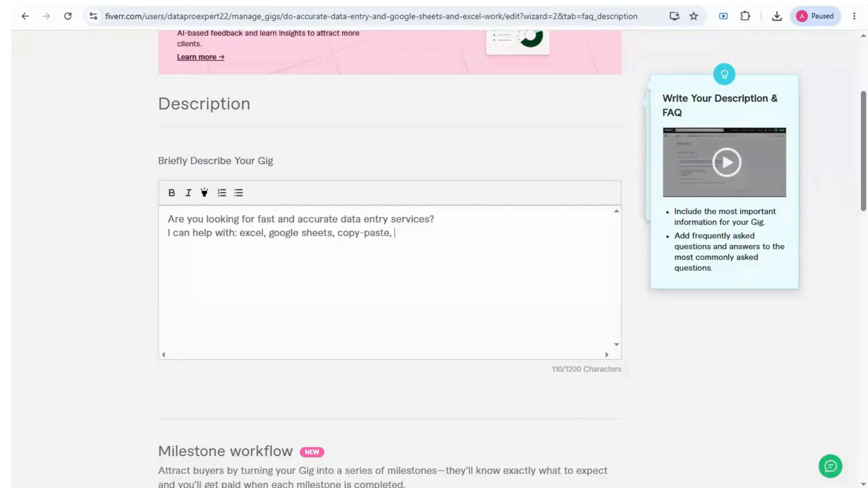
pyautogui.write(' typing, and we')
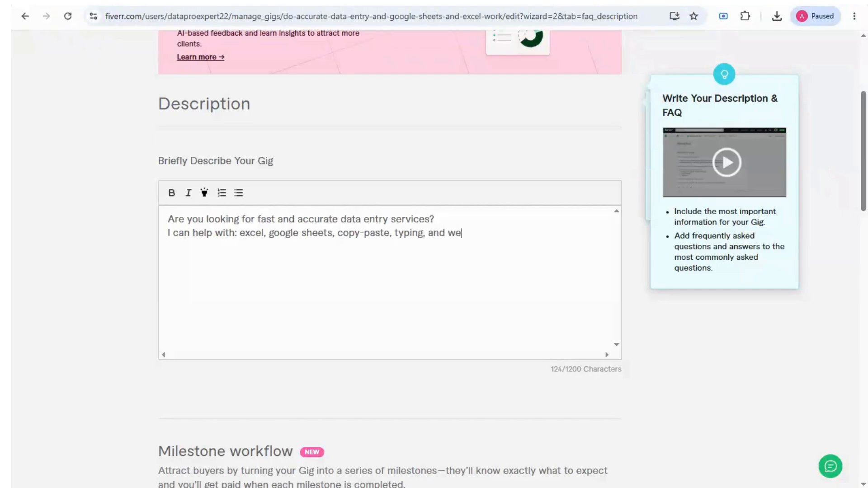
pyautogui.write('b research.')
pyautogui.press('Return')
# Step: Add the description lines "Why choose me?" and "Fast delivery, accurate work, and friendly communication."
pyautogui.write('why')
pyautogui.press('BackSpace')
pyautogui.press('BackSpace')
pyautogui.press('BackSpace')
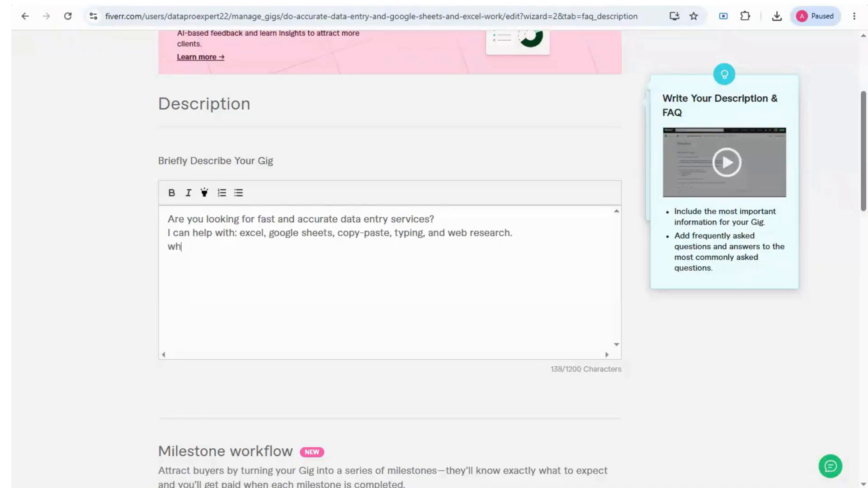
pyautogui.write('Why choose me?')
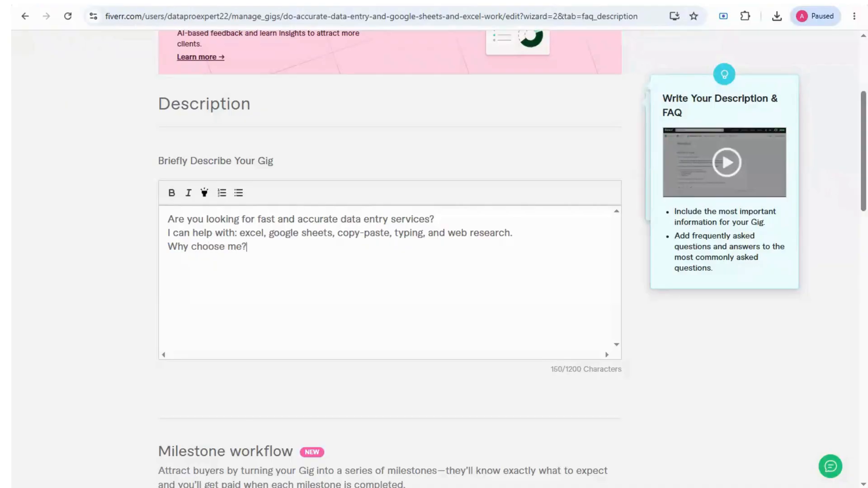
pyautogui.press('Return')
pyautogui.write('Fast delivery, accurate work')
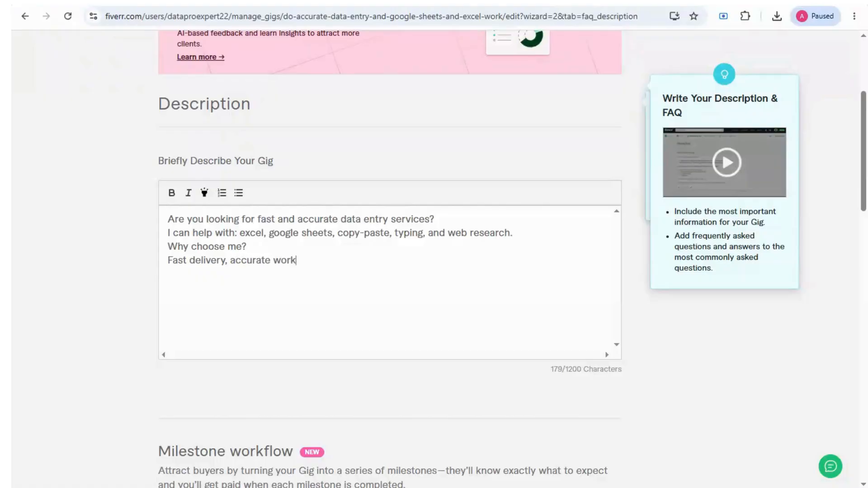
pyautogui.write(', and friendly communi')
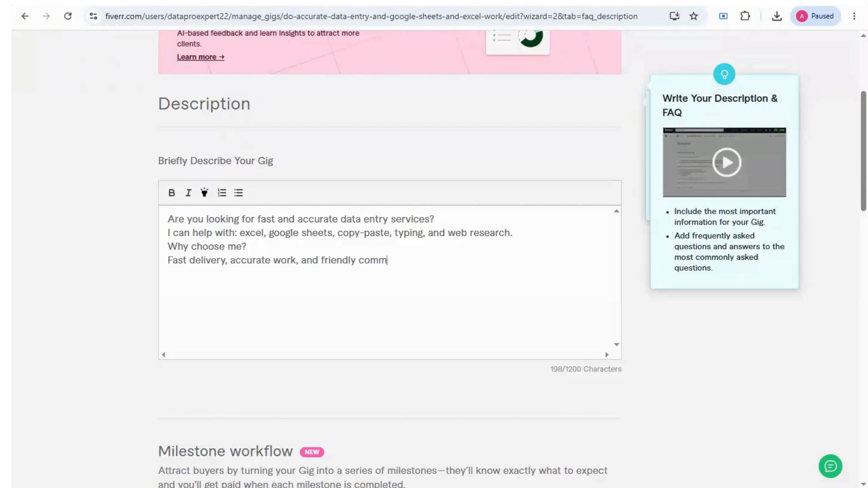
pyautogui.write('ca')
pyautogui.write('on.')
pyautogui.press('Return')
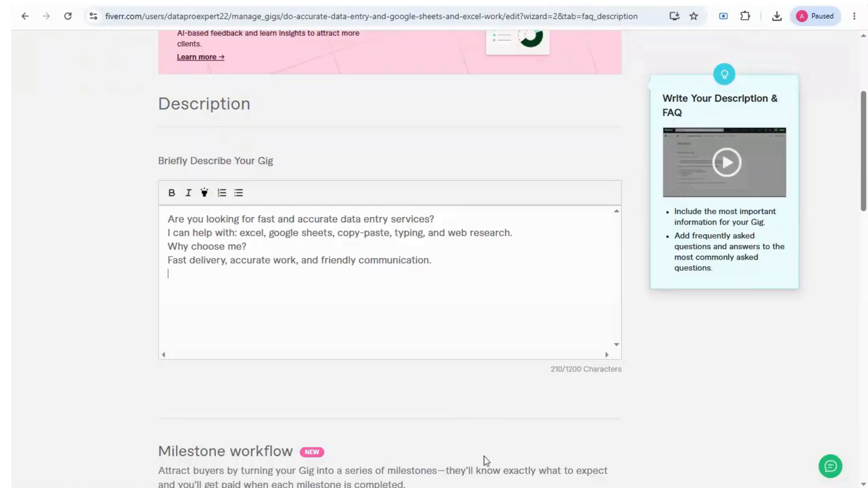
pyautogui.scroll(-1, 484, 456)
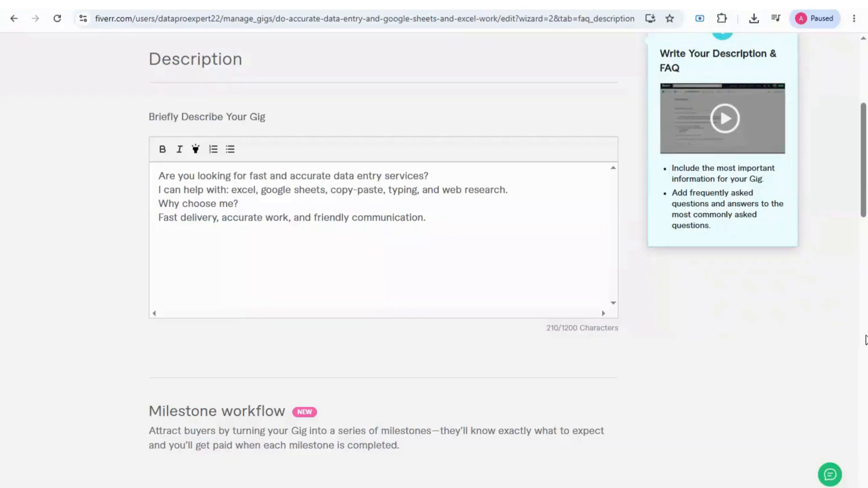
# Step: Replace the drafted FAQ question for buyers with "Can you do urgent work?"
pyautogui.moveTo(864, 199); pyautogui.dragTo(866, 345)
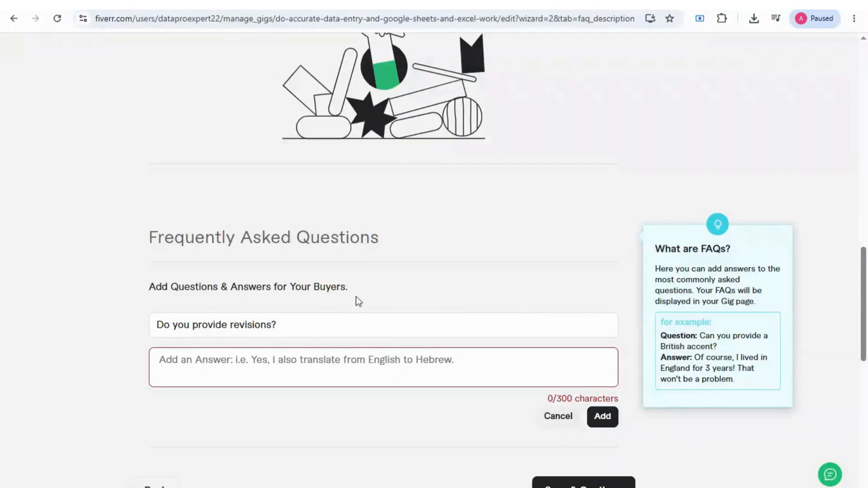
pyautogui.click(357, 325)
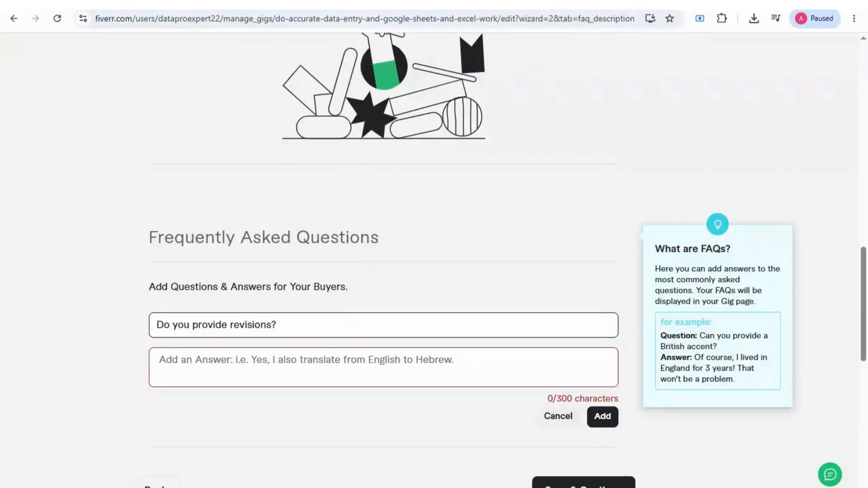
pyautogui.moveTo(277, 325); pyautogui.dragTo(147, 332)
pyautogui.press('BackSpace')
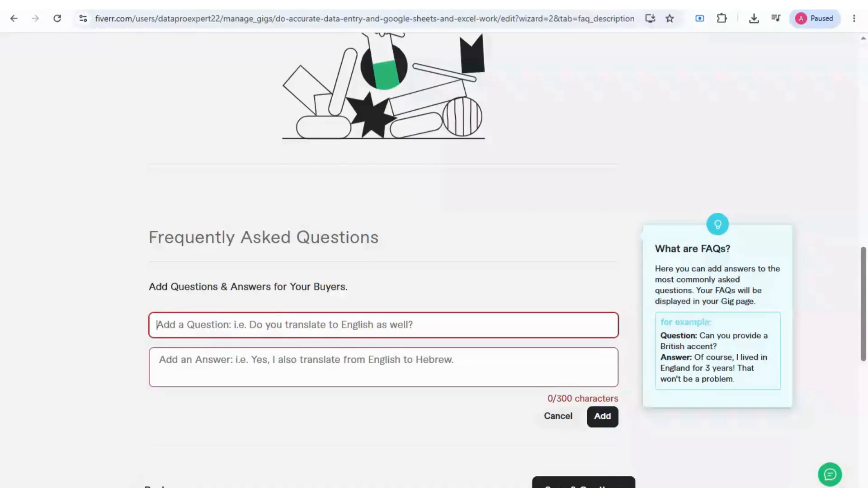
pyautogui.write('Can yo')
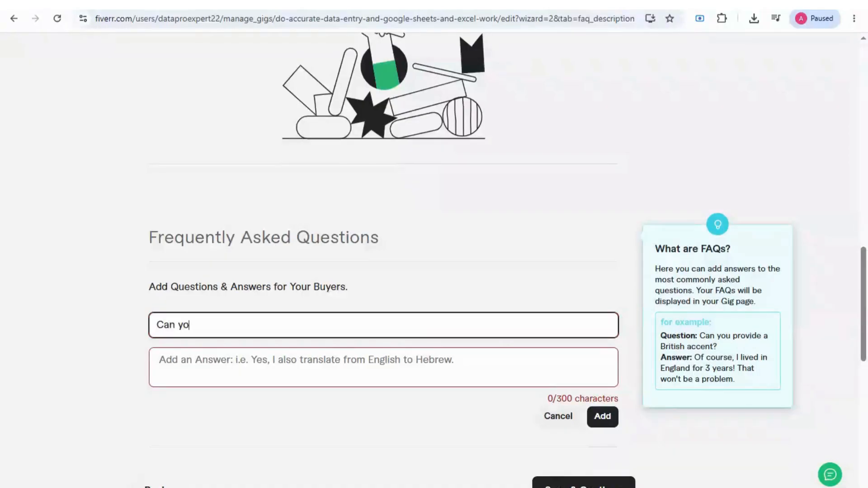
pyautogui.write('u do urgent work?')
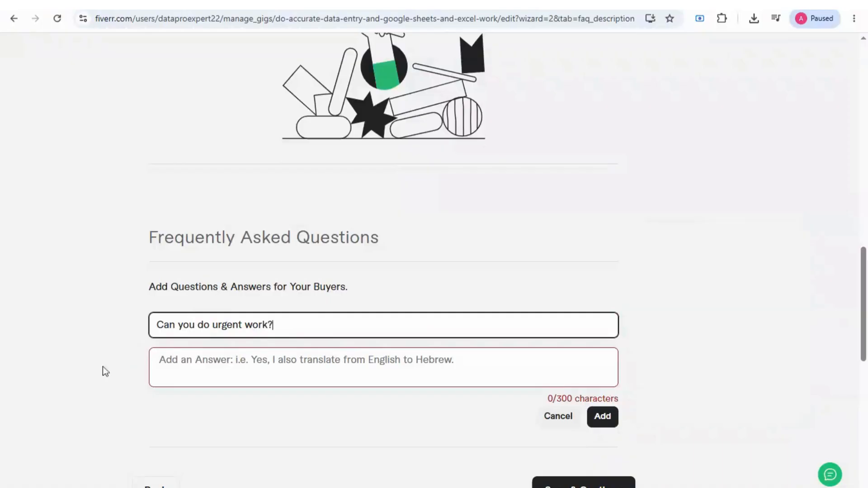
# Step: Answer the FAQ with "Yes, I do urgent work.", add it to the Gig and save the Description & FAQ stage
pyautogui.press('Tab')
pyautogui.write('Yes, i')
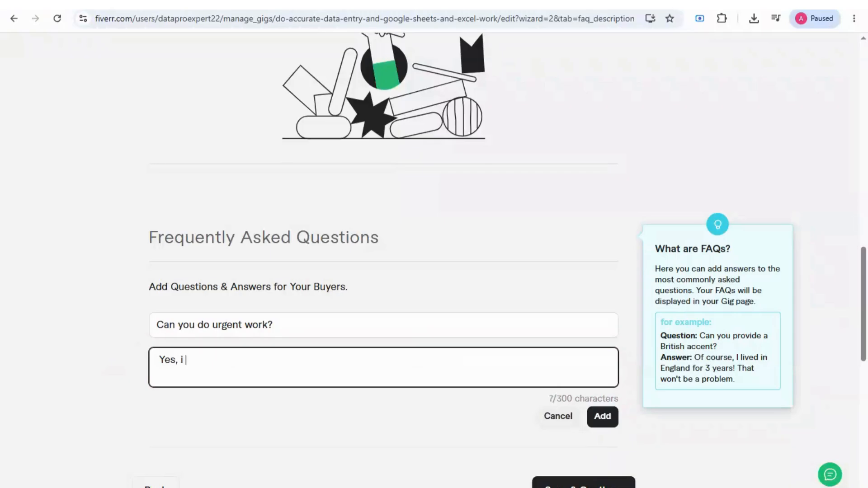
pyautogui.press('BackSpace')
pyautogui.write('I do urgent work.')
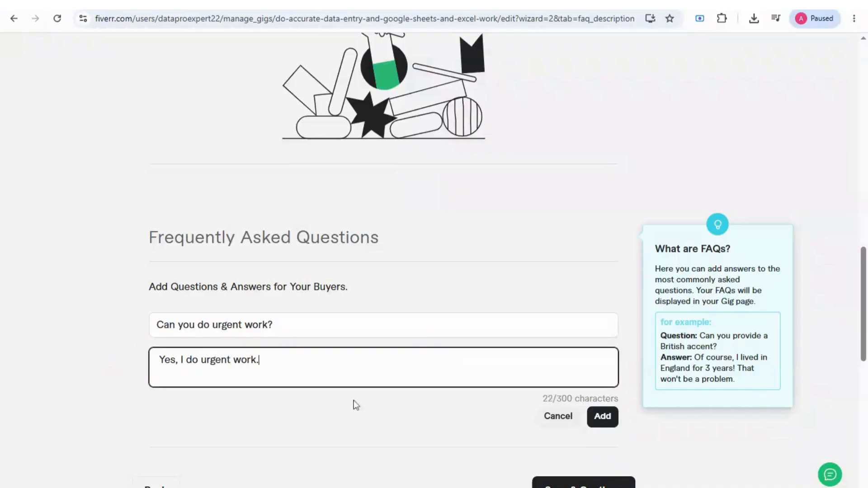
pyautogui.click(613, 419)
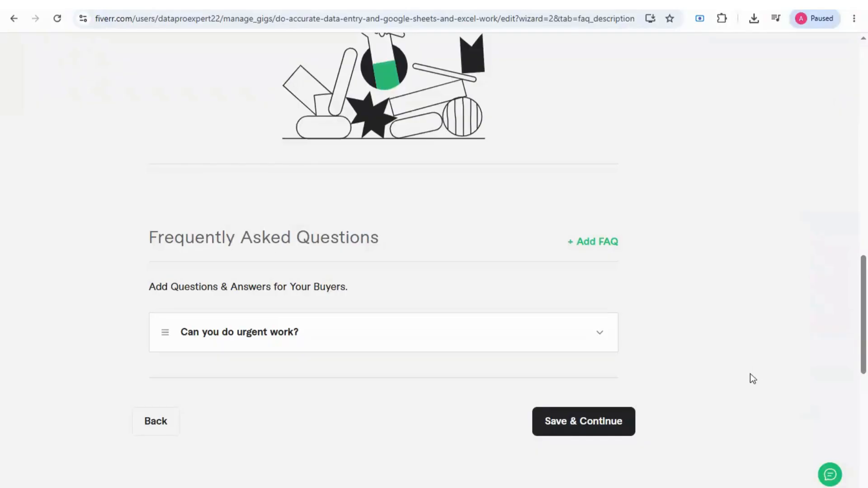
pyautogui.click(605, 432)
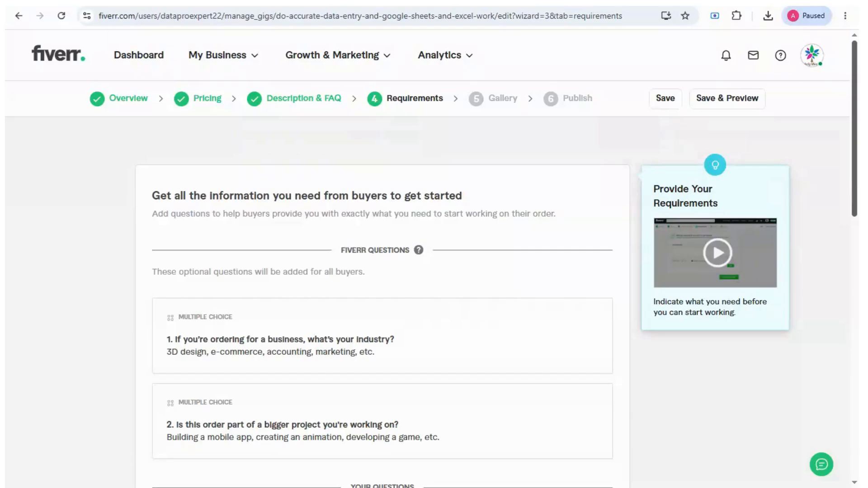
# Step: Add the required free-text buyer question "what are the guidelines of the work?" and save the Gig's requirements
pyautogui.scroll(-4, 431, 258)
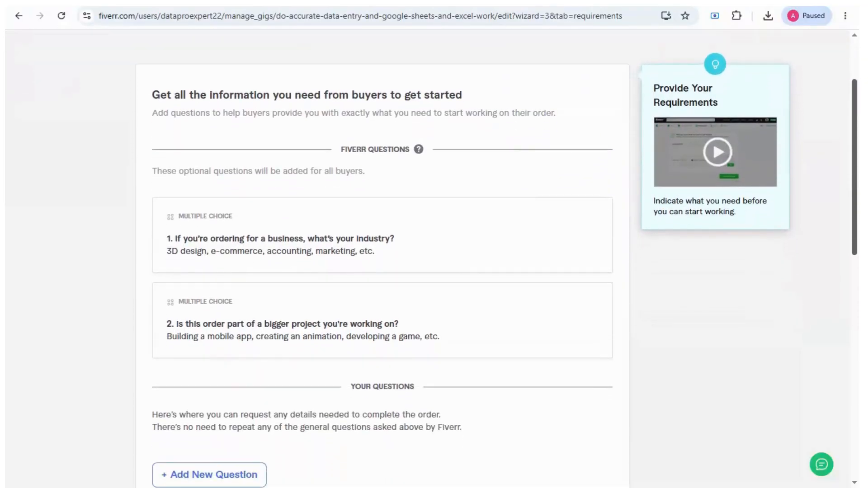
pyautogui.scroll(-2, 483, 347)
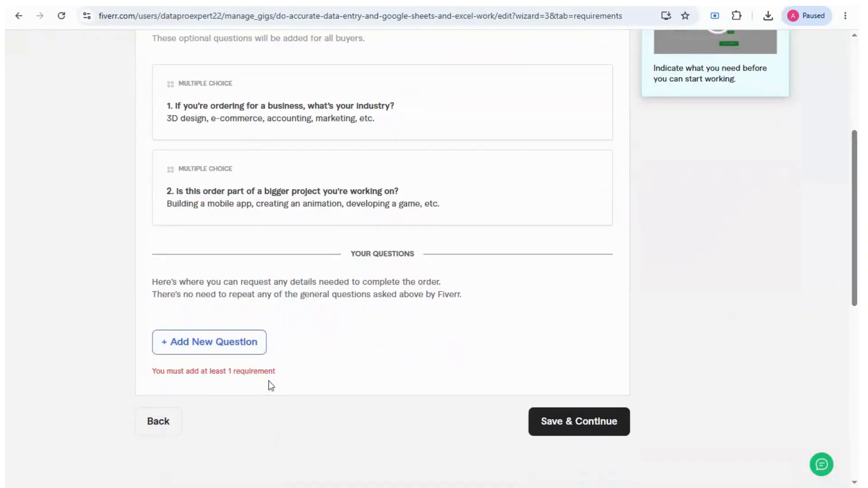
pyautogui.click(246, 351)
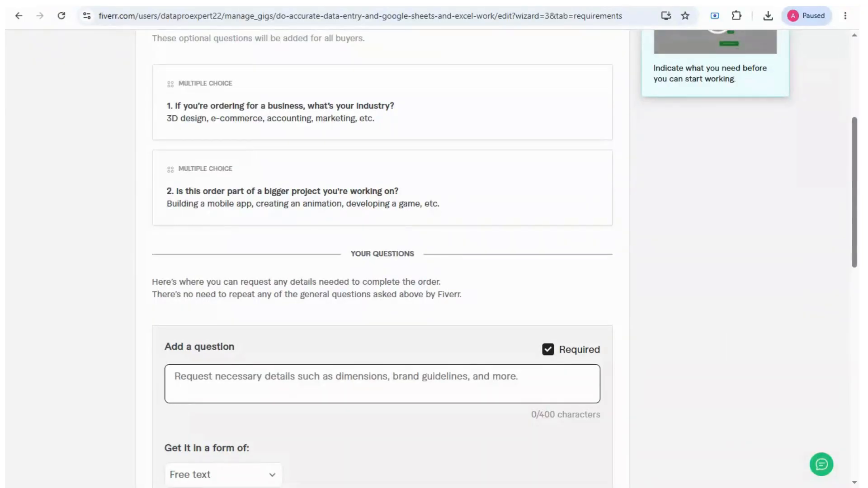
pyautogui.click(271, 382)
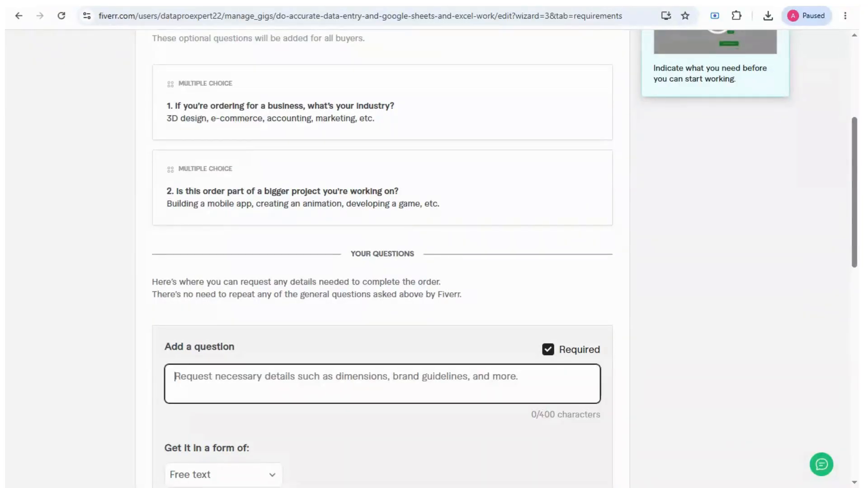
pyautogui.write('what')
pyautogui.press('BackSpace')
pyautogui.write('are the guidel')
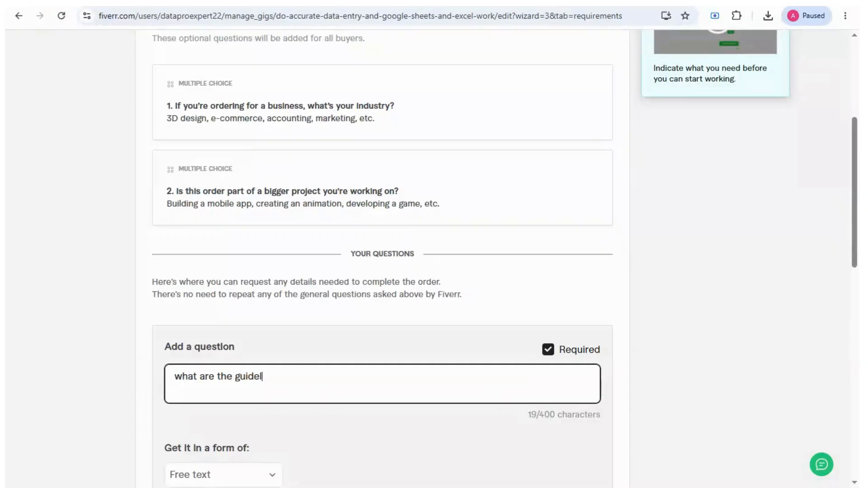
pyautogui.write('ines of the work')
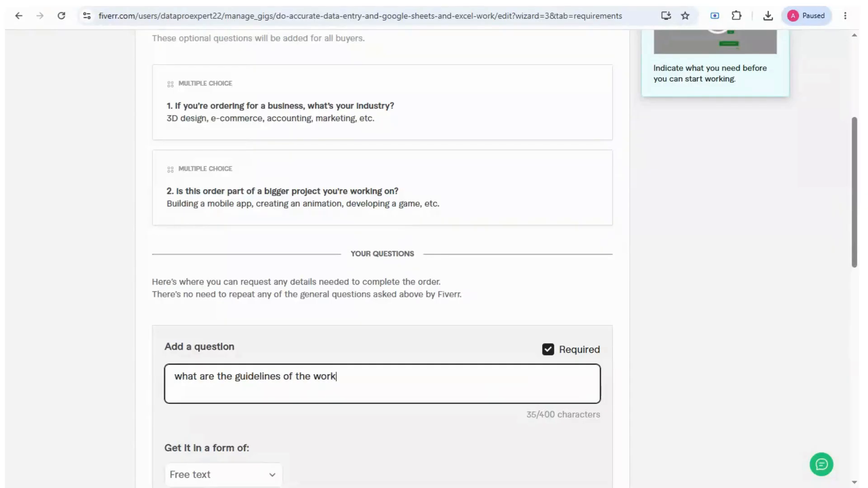
pyautogui.write('?')
pyautogui.scroll(-3, 856, 236)
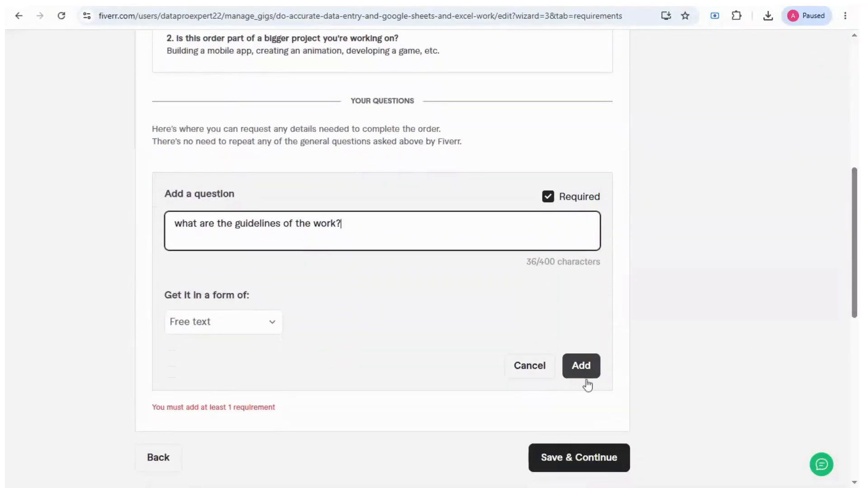
pyautogui.click(582, 366)
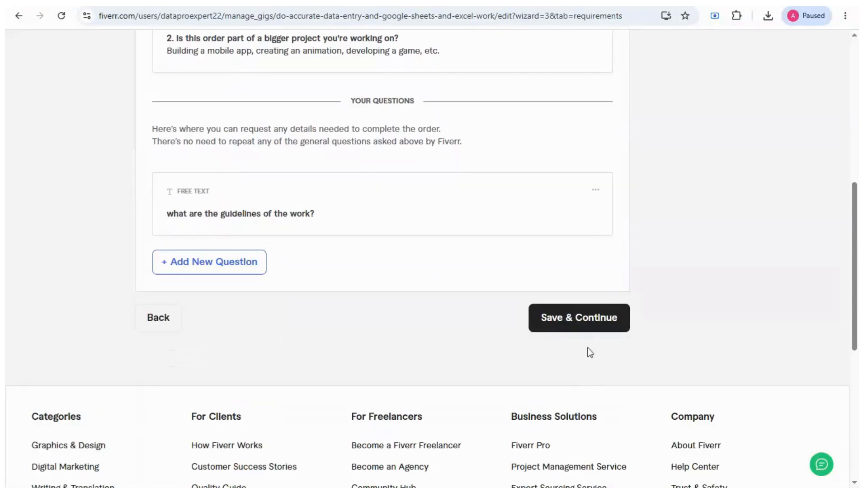
pyautogui.click(586, 321)
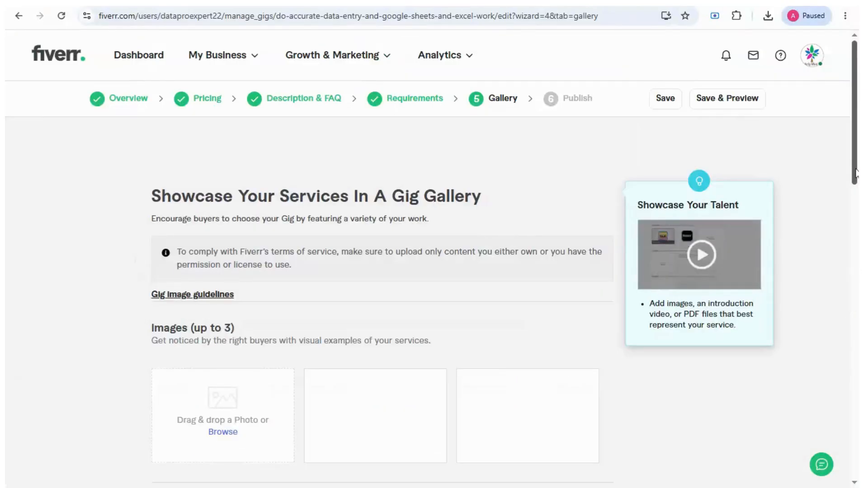
# Step: Look through the gallery's image, video and document sections, then save the gallery and continue to publishing
pyautogui.moveTo(856, 175); pyautogui.dragTo(855, 192)
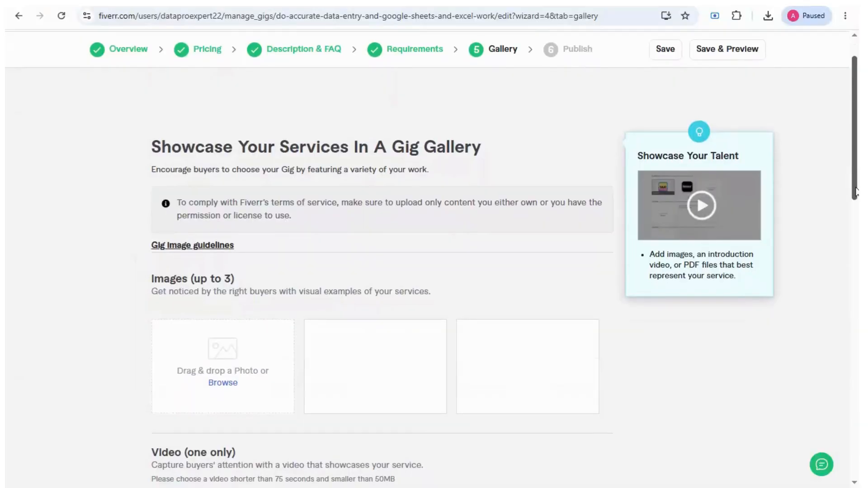
pyautogui.moveTo(484, 359)
pyautogui.scroll(-4, 856, 199)
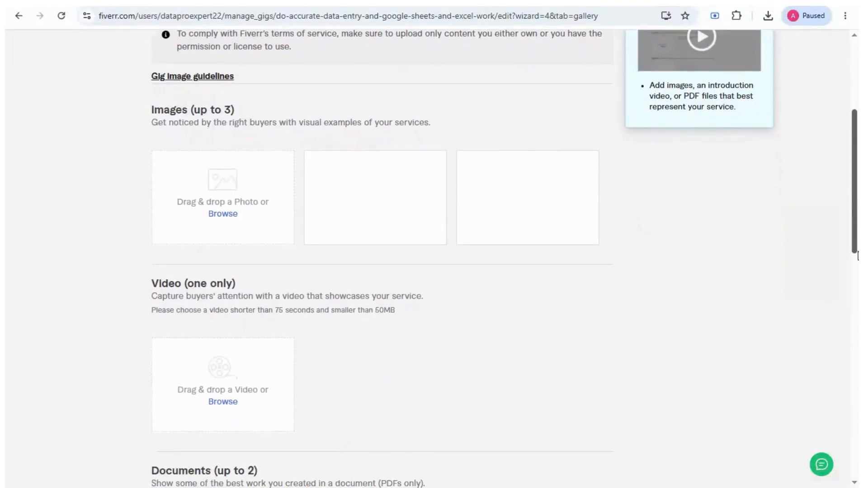
pyautogui.scroll(-4, 858, 255)
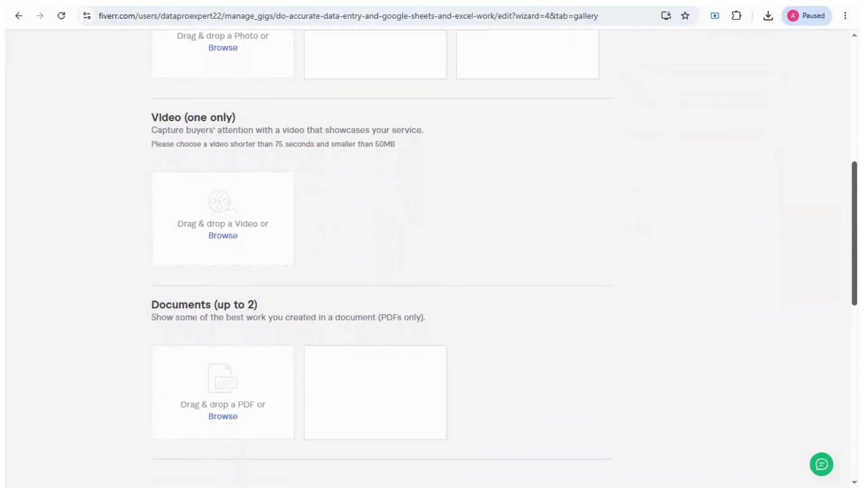
pyautogui.scroll(-1, 434, 258)
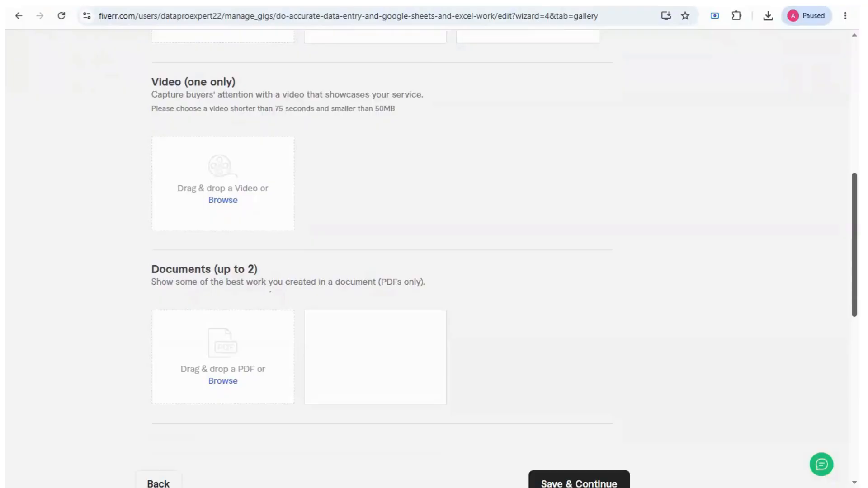
pyautogui.scroll(-2, 434, 253)
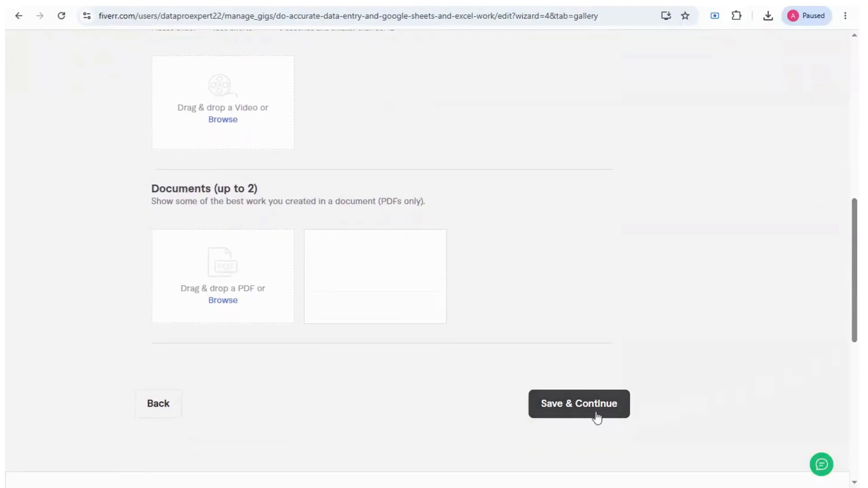
pyautogui.click(598, 419)
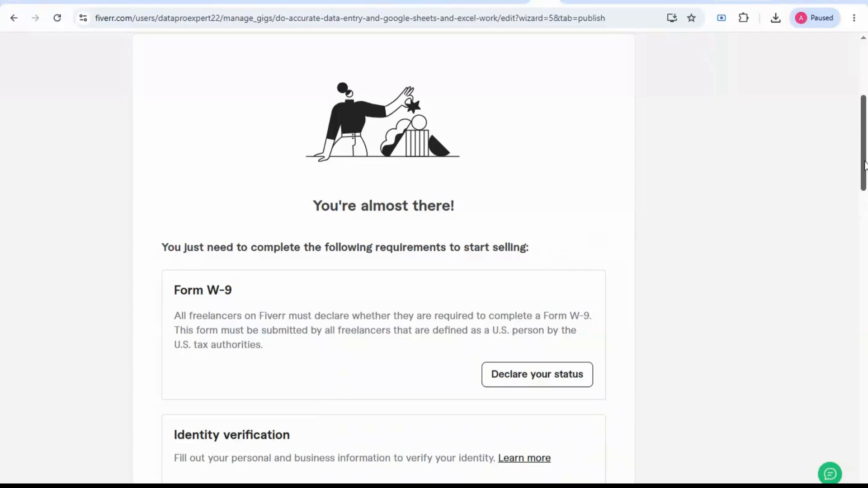
# Step: Review the remaining publishing requirements, including Form W-9, identity verification, GST details and phone verification
pyautogui.scroll(-7, 864, 165)
pyautogui.scroll(-11, 389, 258)
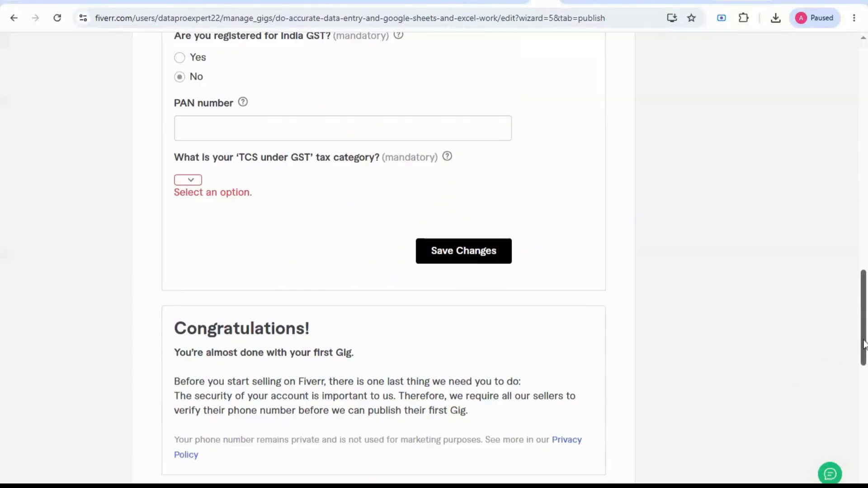
pyautogui.moveTo(864, 344); pyautogui.dragTo(864, 360)
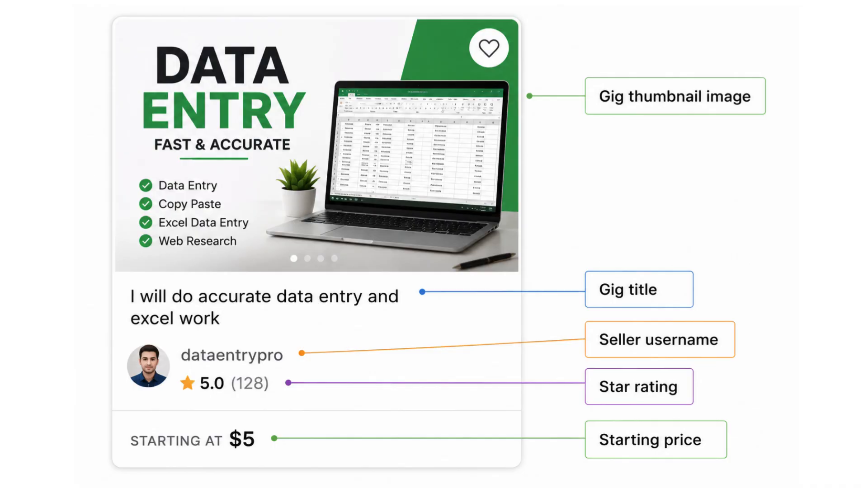